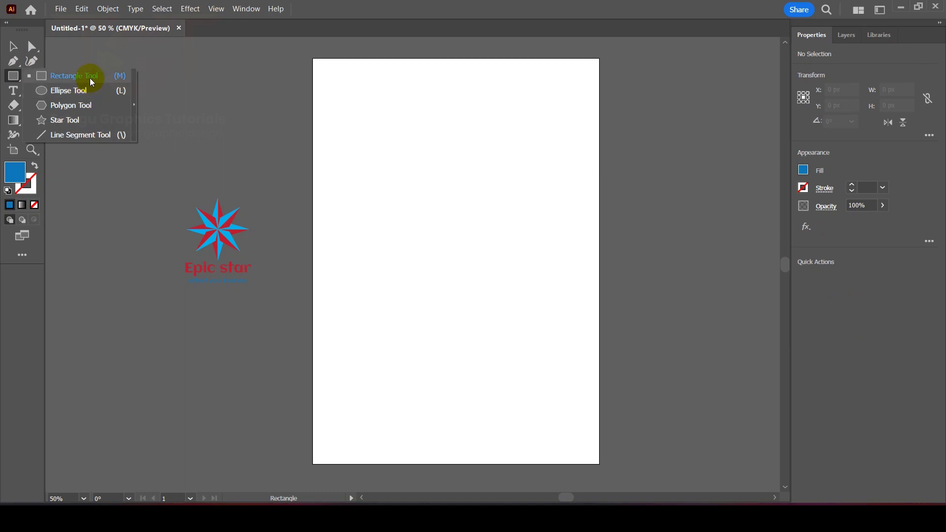
Draw a blue square about 230 px wide and centre it horizontally and vertically on the artboard
left_click(92, 78)
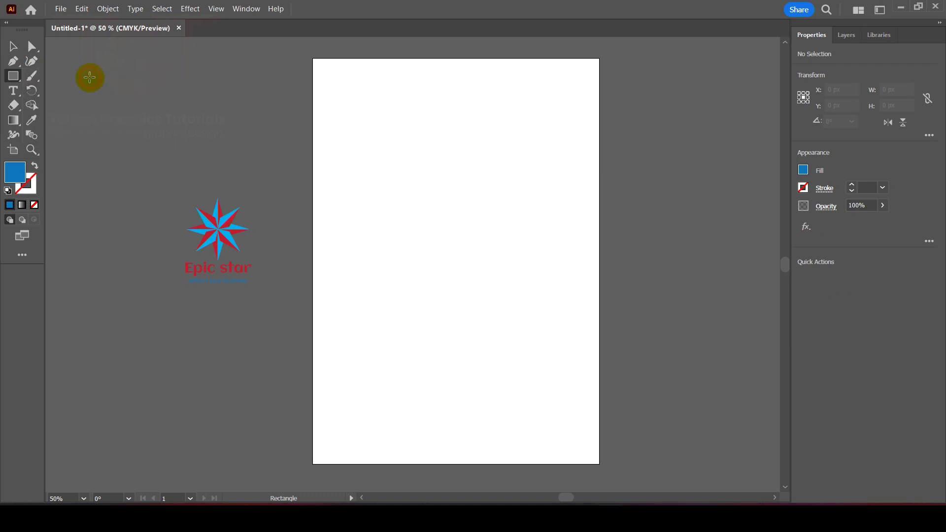
left_click_drag(365, 142, 477, 254)
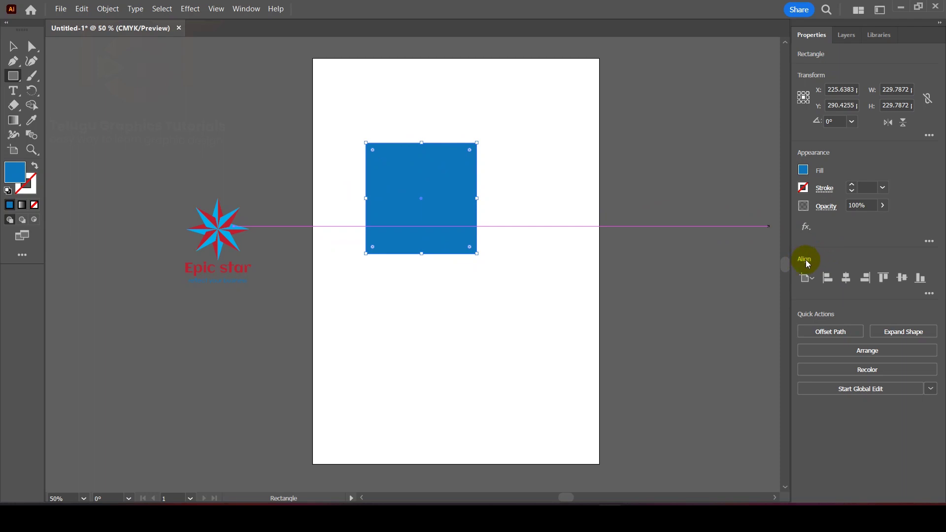
left_click(847, 278)
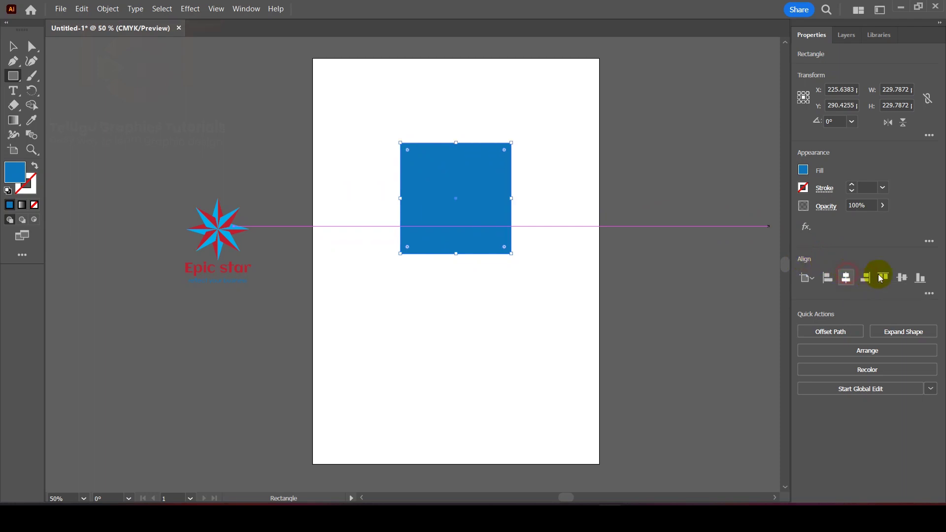
left_click(903, 279)
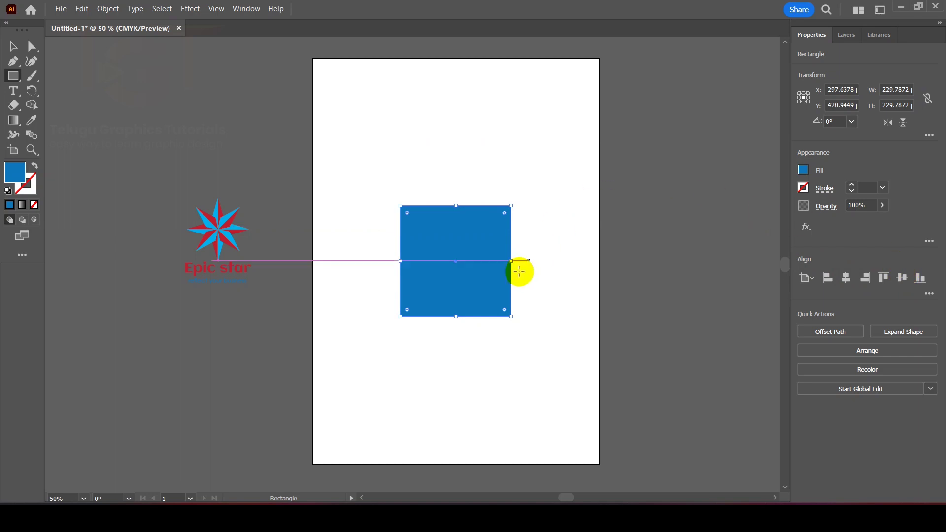
left_click(12, 46)
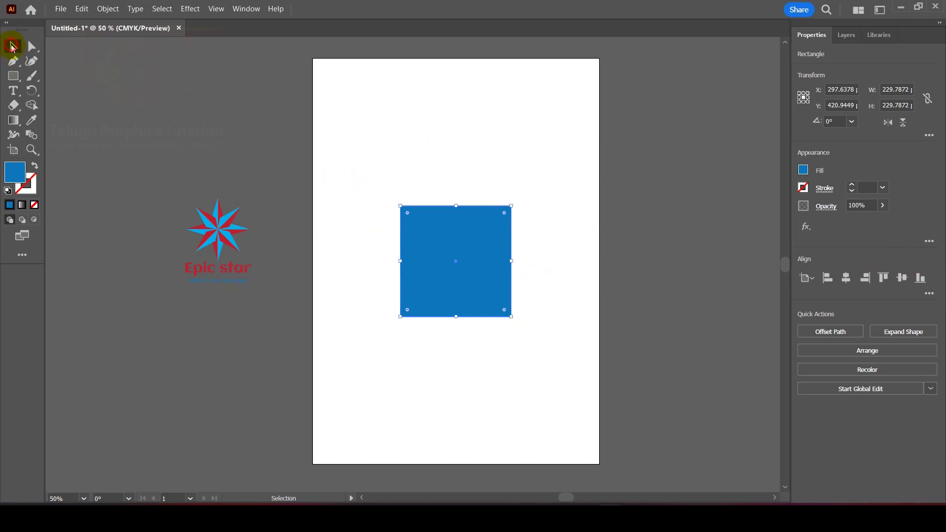
Show the rulers around the document and deselect the square
left_click(212, 15)
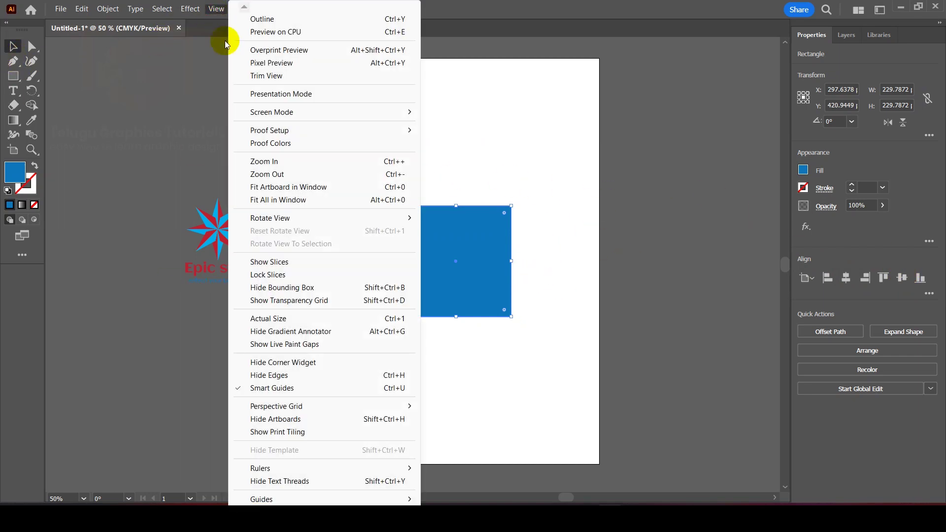
mouse_move(283, 472)
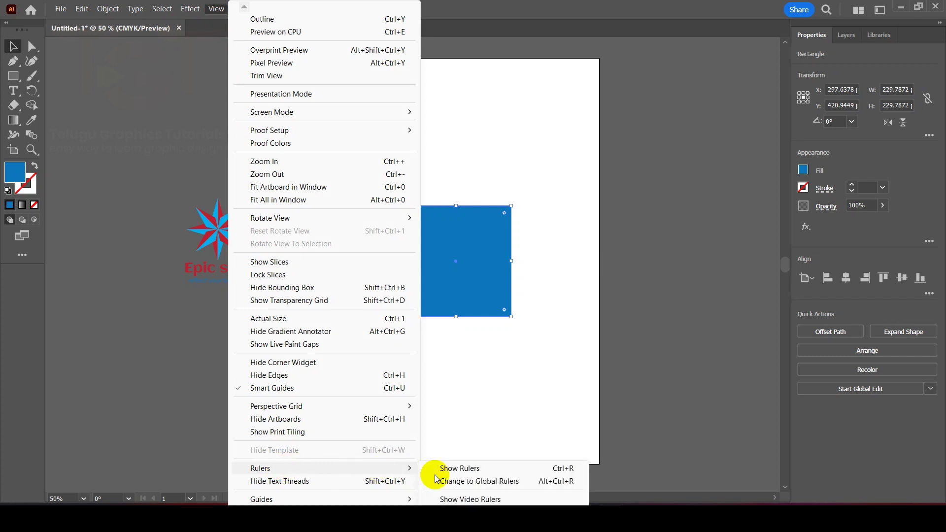
left_click(461, 468)
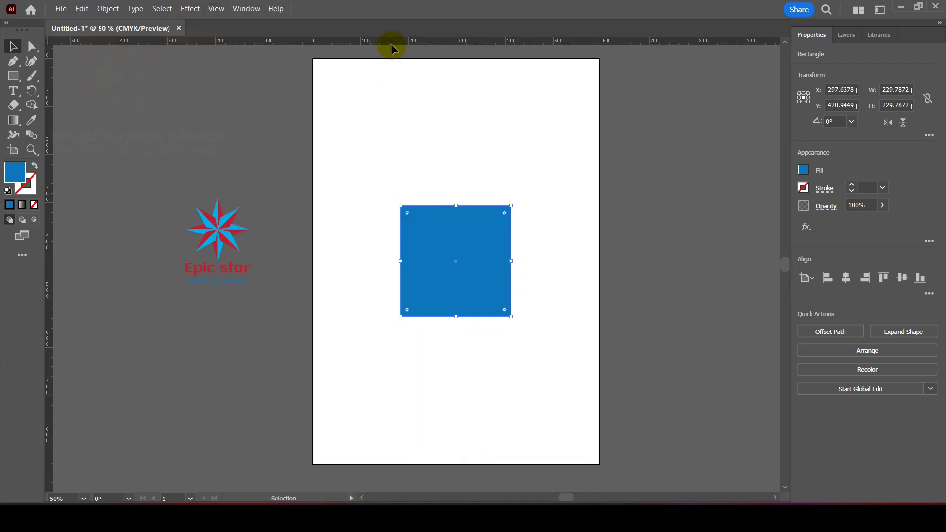
left_click(120, 105)
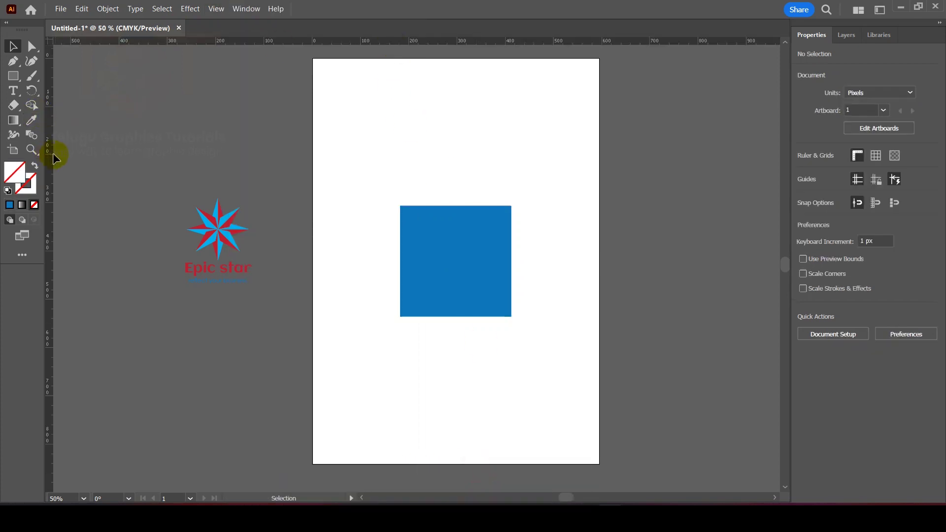
Add a vertical ruler guide and align it to the horizontal centre of the artboard
left_click_drag(57, 154, 131, 154)
left_click_drag(49, 148, 447, 157)
left_click(298, 130)
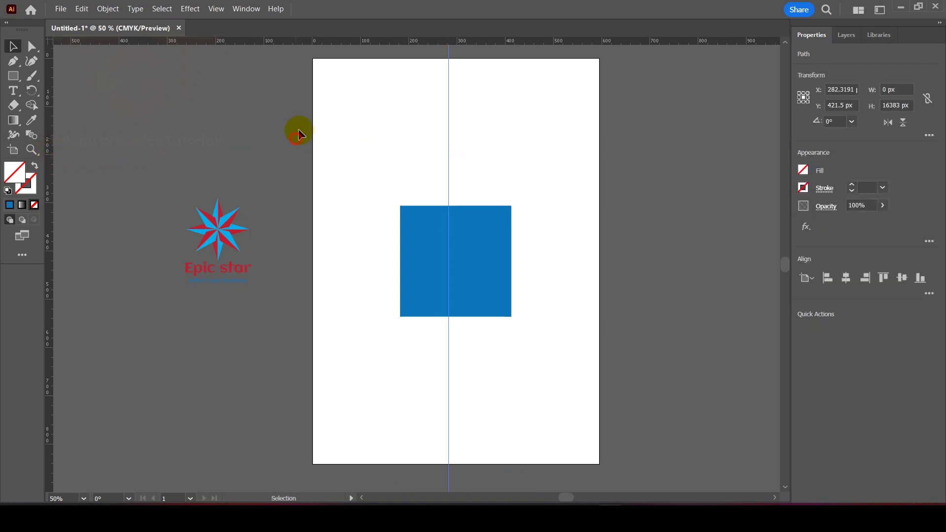
scroll(387, 115, "up", 2)
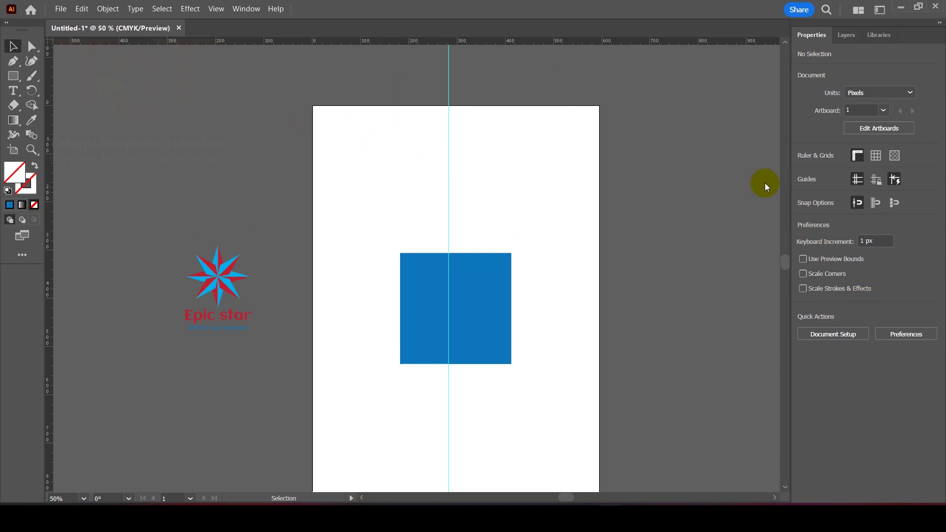
left_click_drag(568, 96, 653, 95)
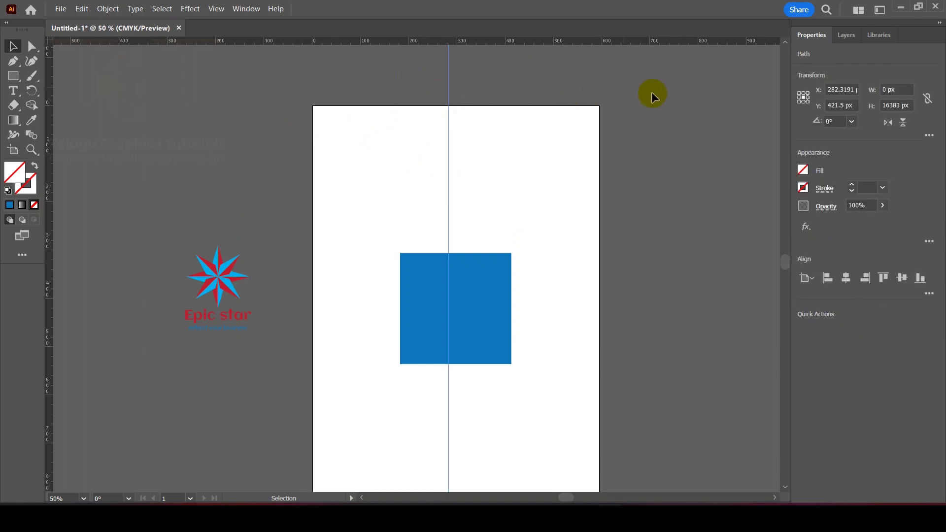
left_click(846, 280)
left_click(667, 175)
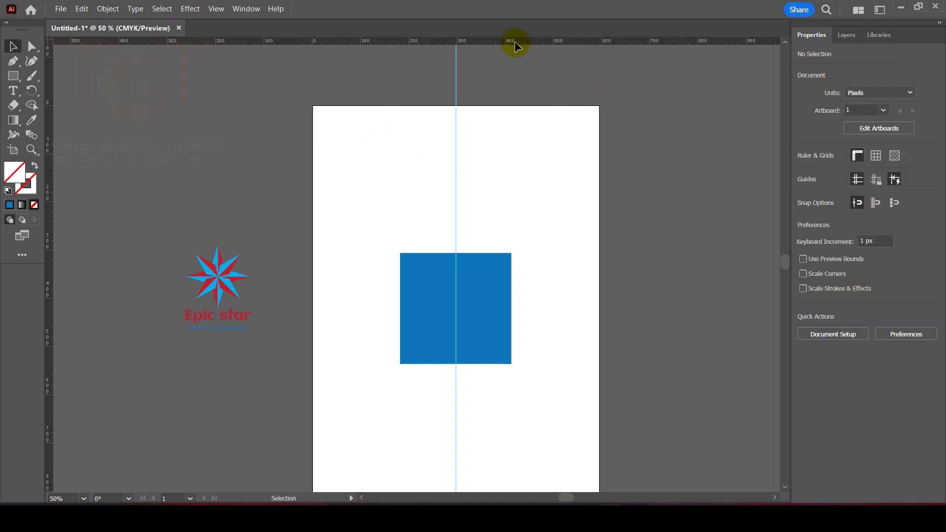
Add a horizontal ruler guide and align it to the vertical centre of the artboard
left_click_drag(513, 40, 552, 306)
left_click(895, 279)
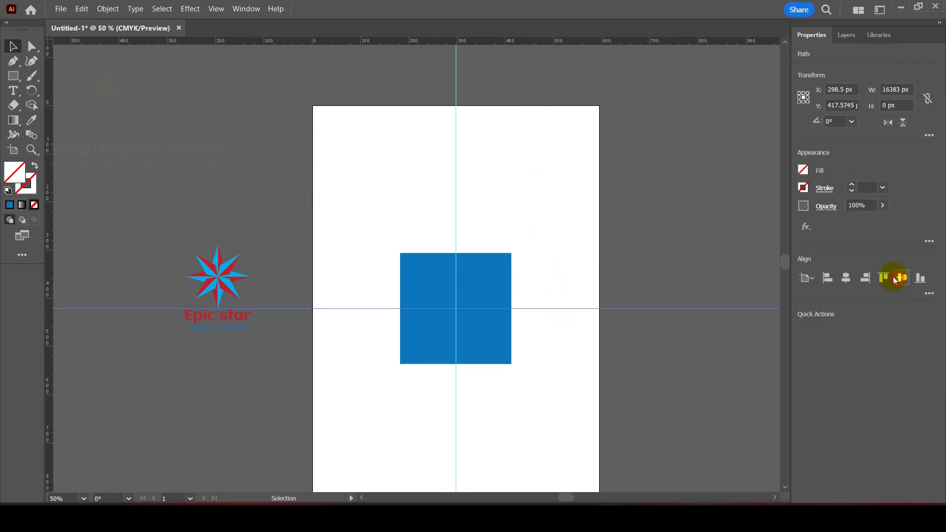
left_click(655, 220)
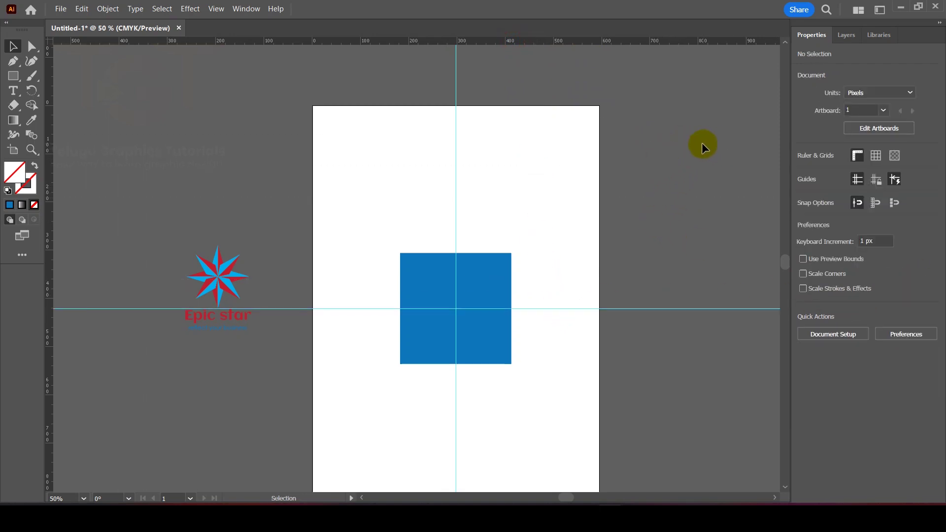
Lock the two guides that cross at the artboard's centre
right_click(699, 115)
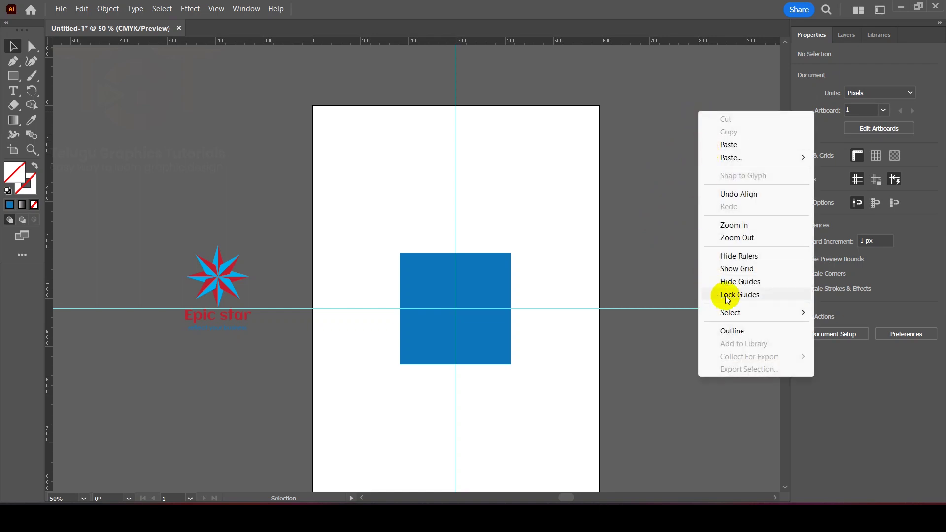
left_click(762, 294)
left_click_drag(712, 272, 737, 407)
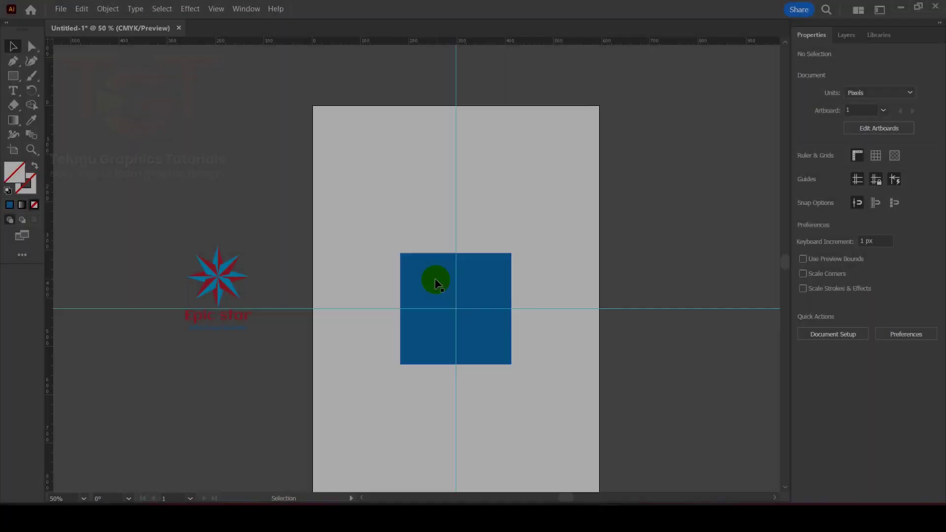
Rotate the blue square by 45° so it stands on its corner as a diamond
left_click(433, 277)
scroll(439, 296, "up", 1, "alt")
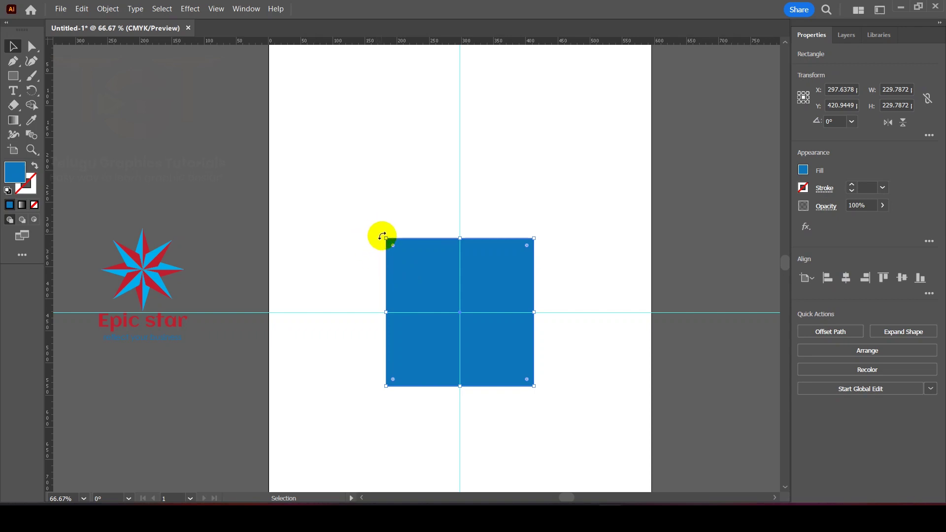
left_click_drag(382, 236, 358, 325)
left_click(383, 196)
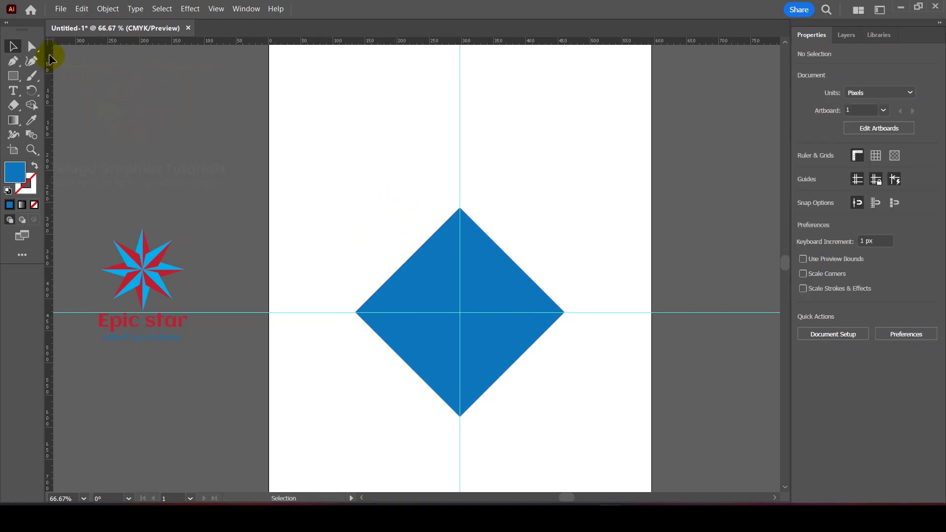
Move the diamond's top anchor point straight up along the vertical guide to about Y 63 px, forming a kite shape
left_click(418, 266)
left_click(32, 46)
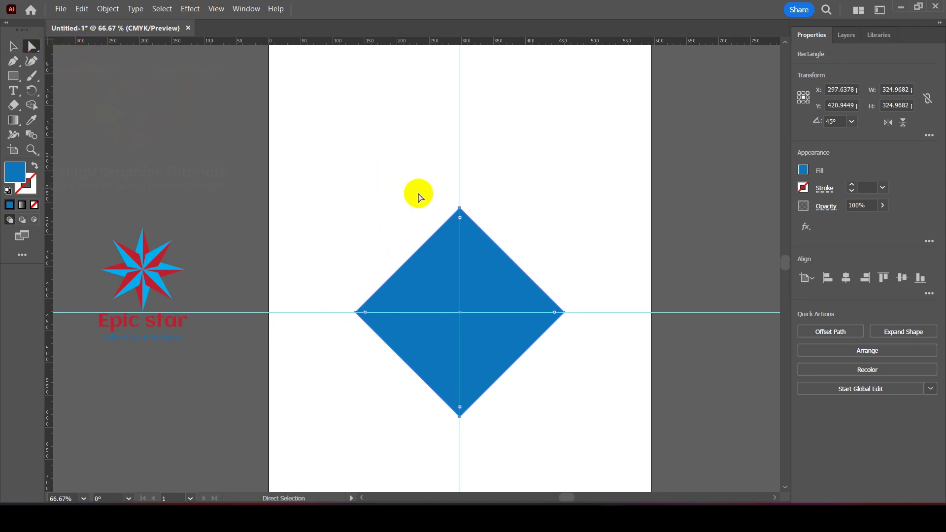
scroll(470, 266, "up", 1)
left_click(460, 255)
left_click_drag(460, 255, 456, 131)
scroll(465, 175, "down", 1)
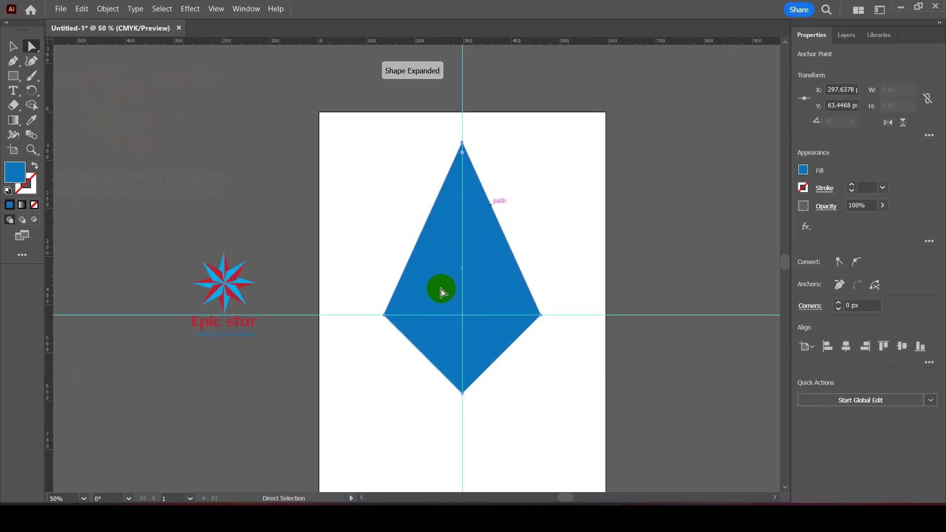
Scale the kite shape down proportionally to about 135 px wide and 216 px high
left_click(13, 47)
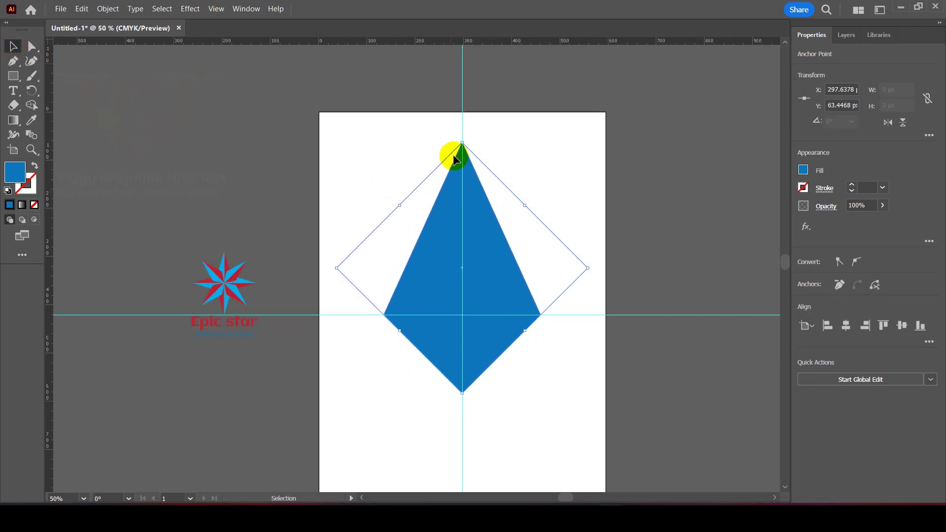
left_click_drag(462, 143, 462, 218)
left_click(351, 127)
Centre the reduced kite shape horizontally and vertically on the artboard
left_click(442, 262)
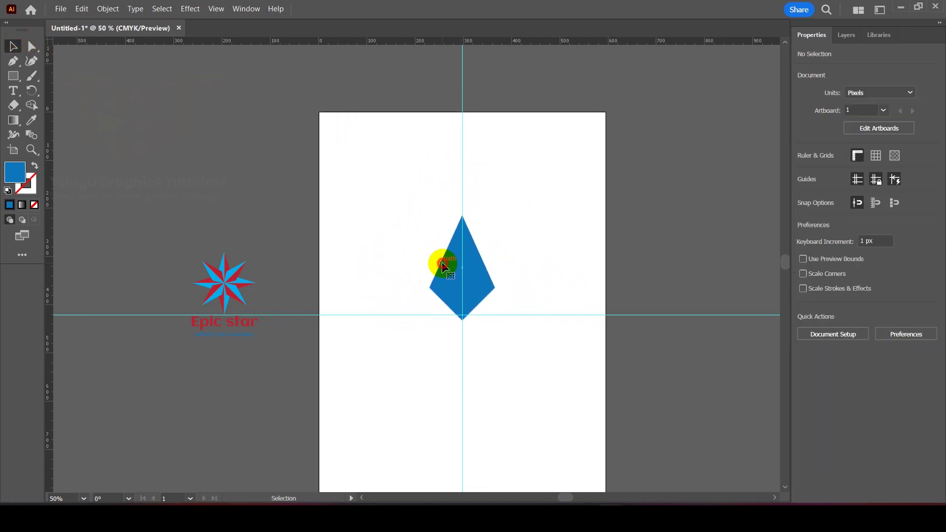
left_click(851, 285)
left_click(902, 278)
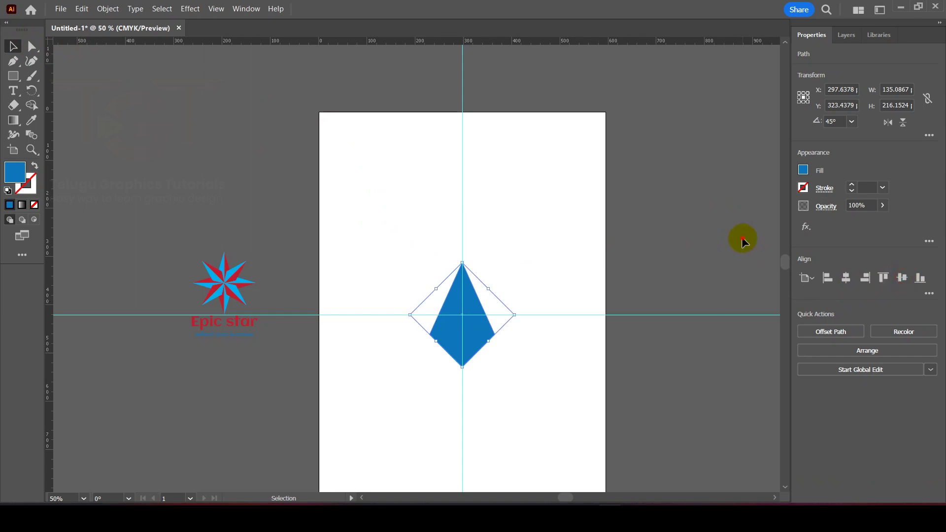
left_click(743, 238)
Draw a vertical line about 306 px long beside the kite and give it a 1 pt black stroke
scroll(532, 327, "up", 2)
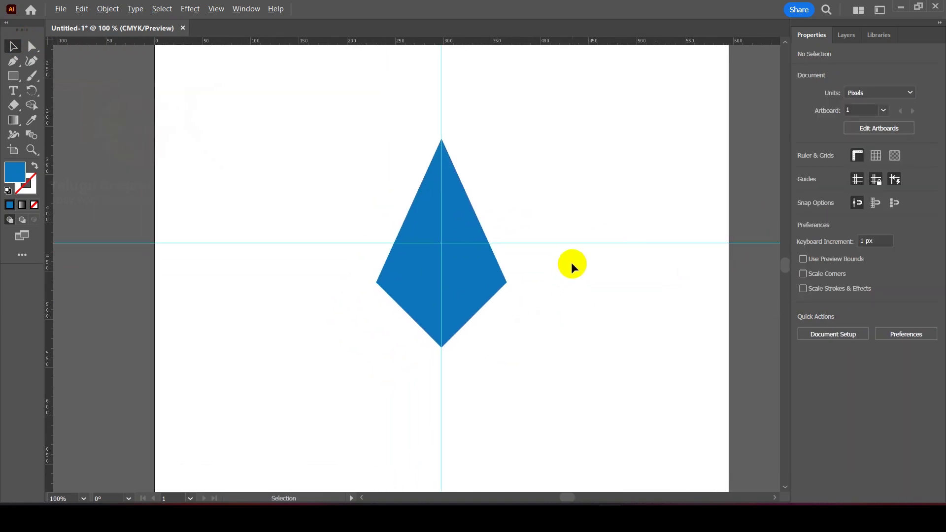
scroll(571, 262, "down", 1)
scroll(486, 252, "up", 1)
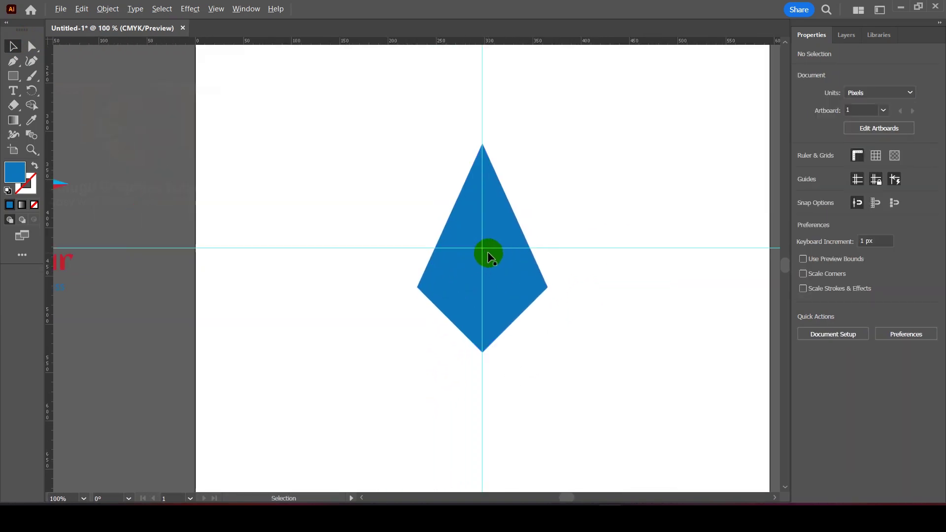
left_click(457, 207)
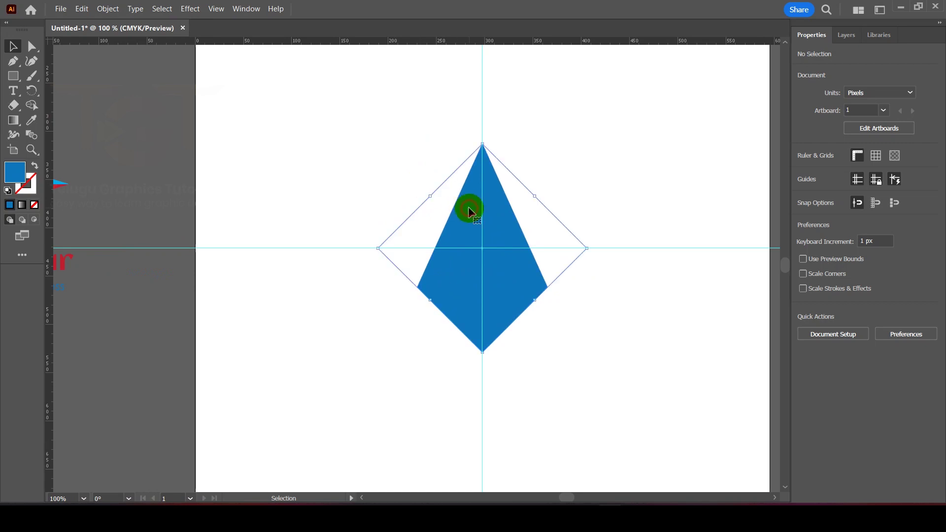
left_click(13, 77)
left_click_drag(15, 81, 68, 138)
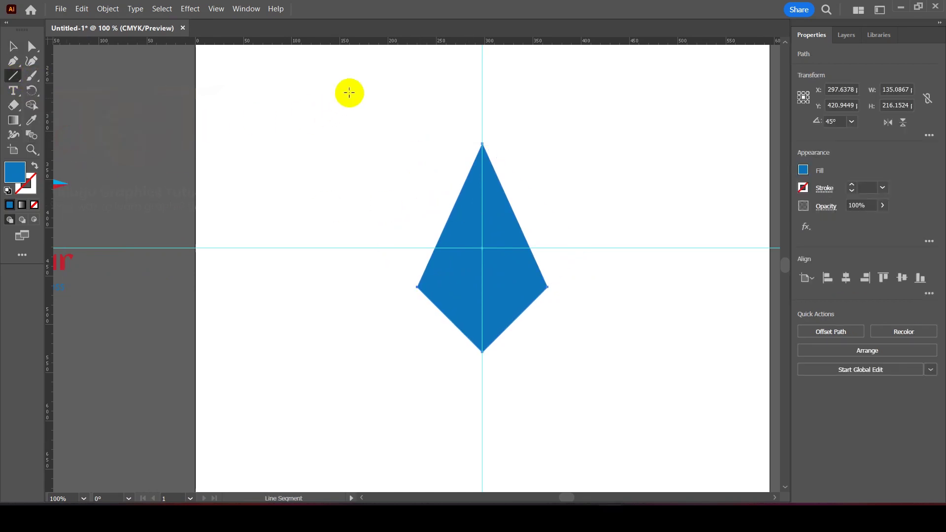
left_click_drag(302, 91, 302, 387)
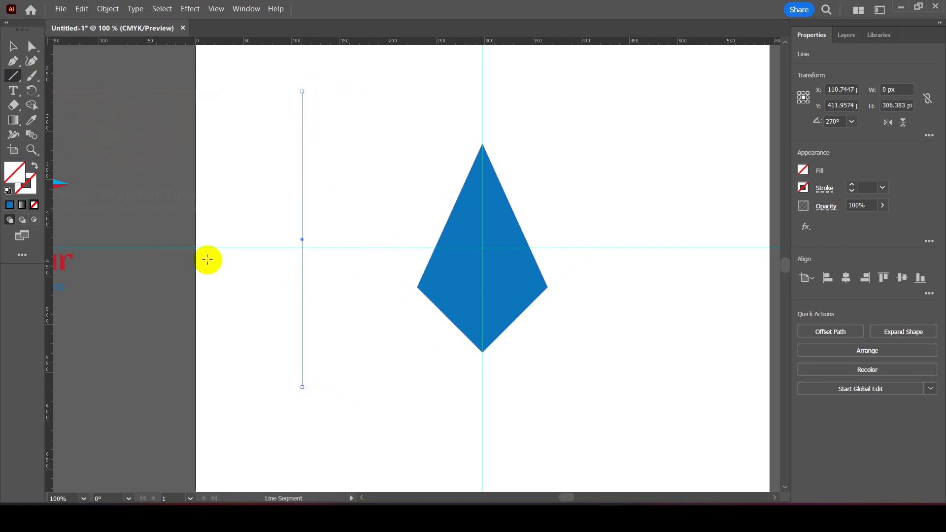
left_click(851, 185)
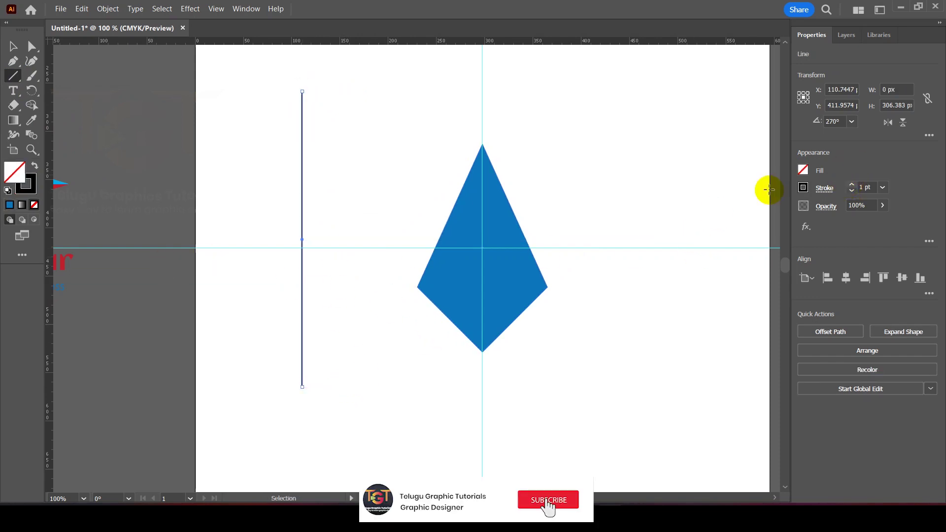
Align the vertical line to the artboard's horizontal centre so it runs through the middle of the kite
left_click(13, 46)
left_click(844, 271)
left_click(409, 149)
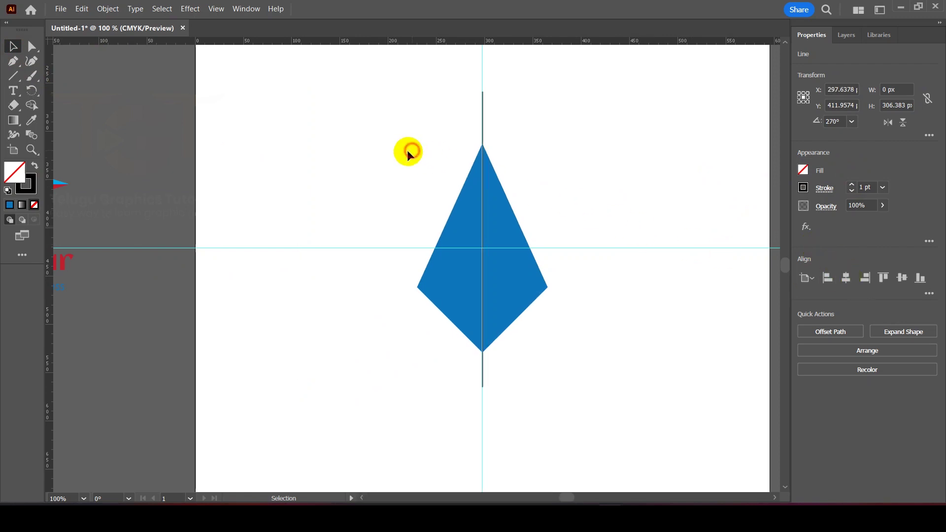
Select the kite and the line together and split the kite into left and right halves with the Shape Builder tool
left_click_drag(367, 146, 625, 371)
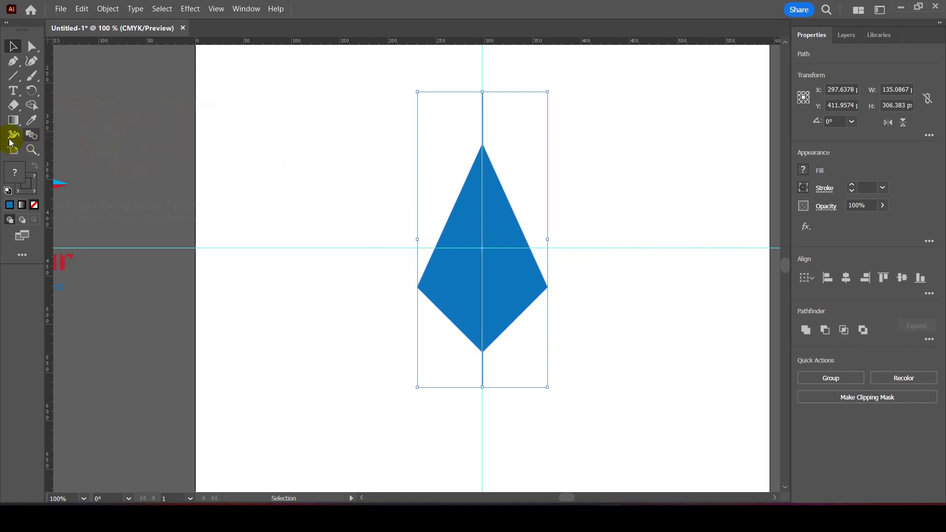
left_click(31, 109)
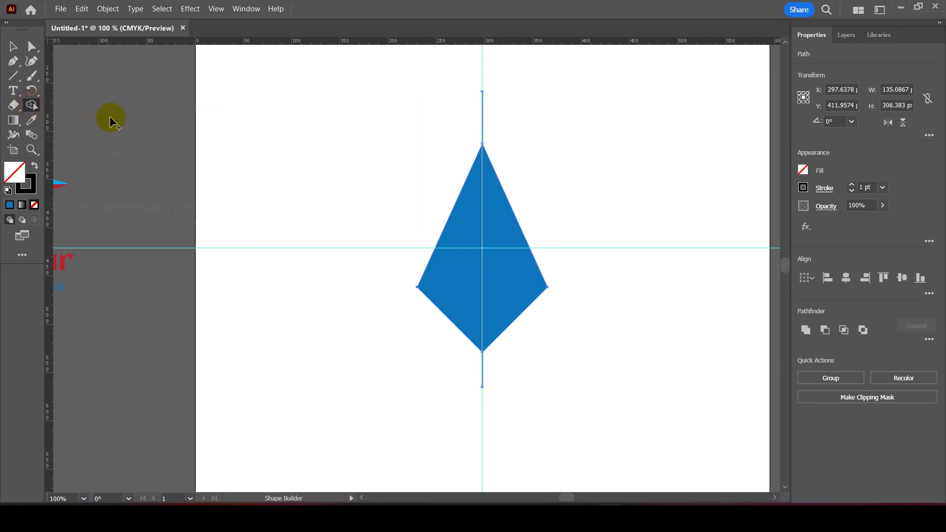
left_click_drag(456, 211, 462, 299)
left_click_drag(492, 211, 496, 281)
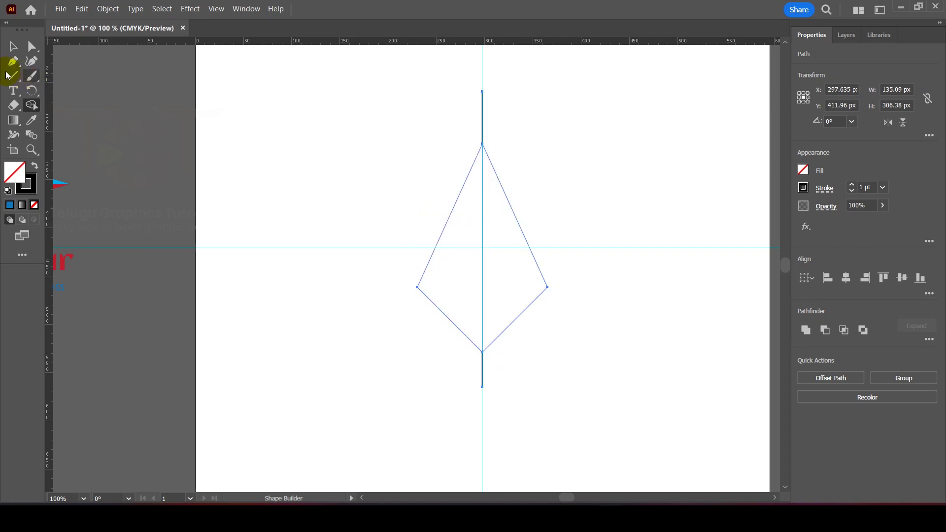
left_click(12, 48)
left_click(434, 219)
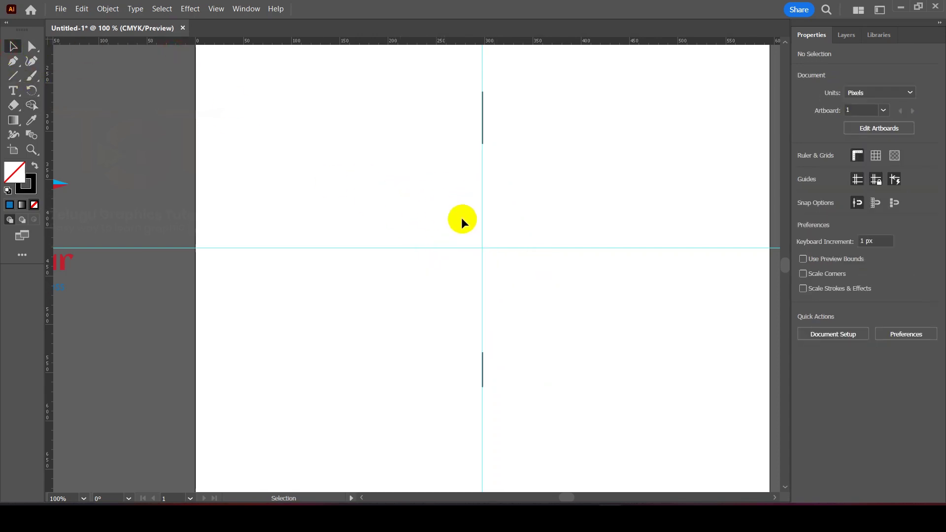
Fill the kite's left half with dark red and its right half with light blue
left_click_drag(434, 206, 474, 258)
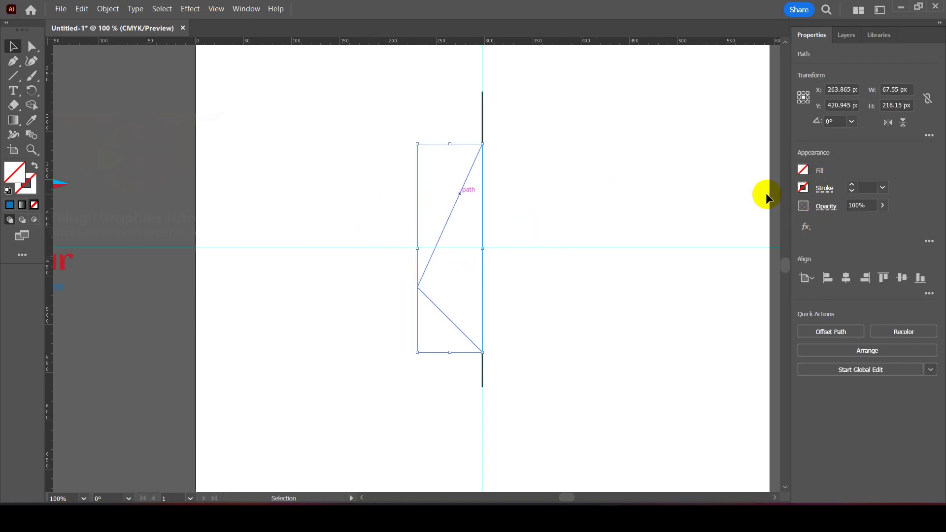
left_click(803, 172)
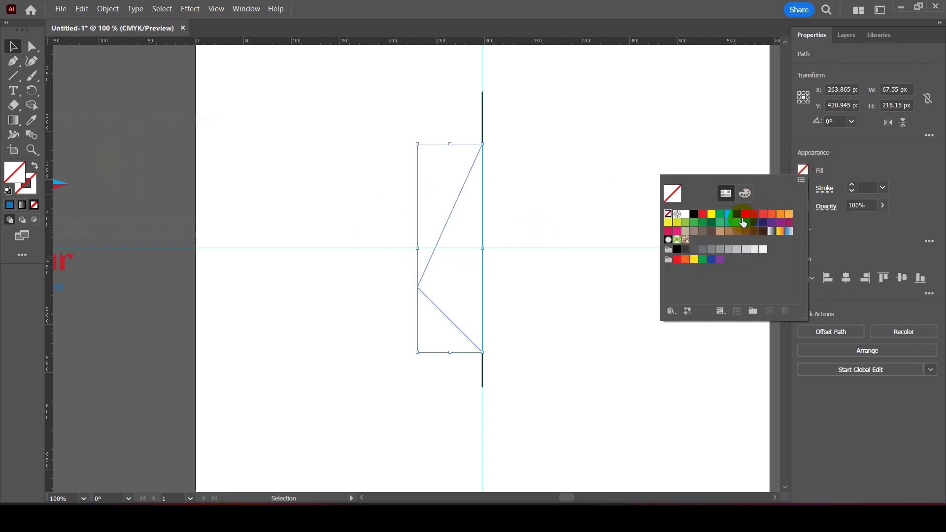
left_click(754, 217)
left_click(562, 199)
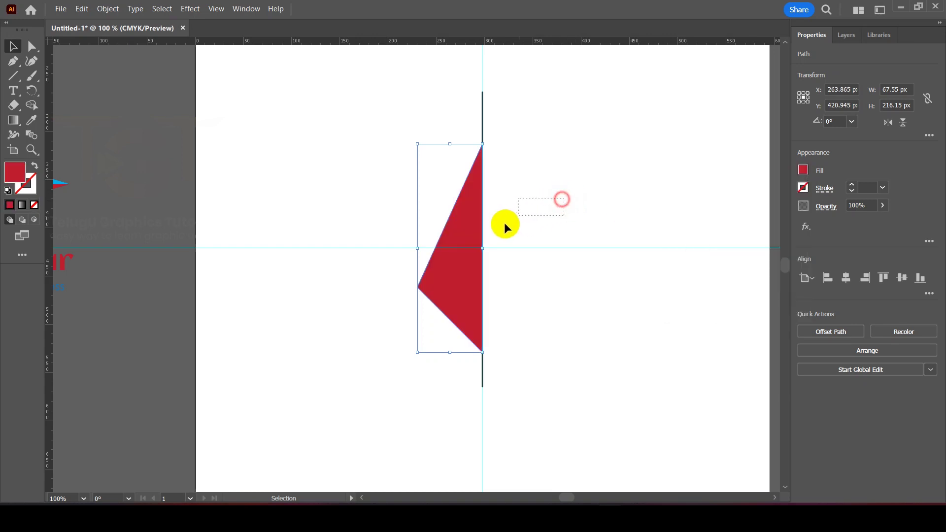
left_click_drag(496, 255, 495, 255)
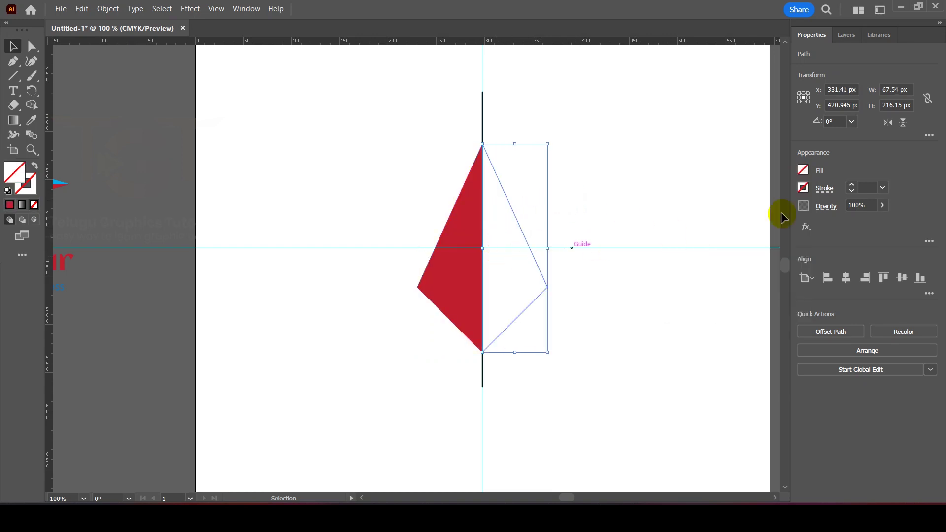
left_click(803, 173)
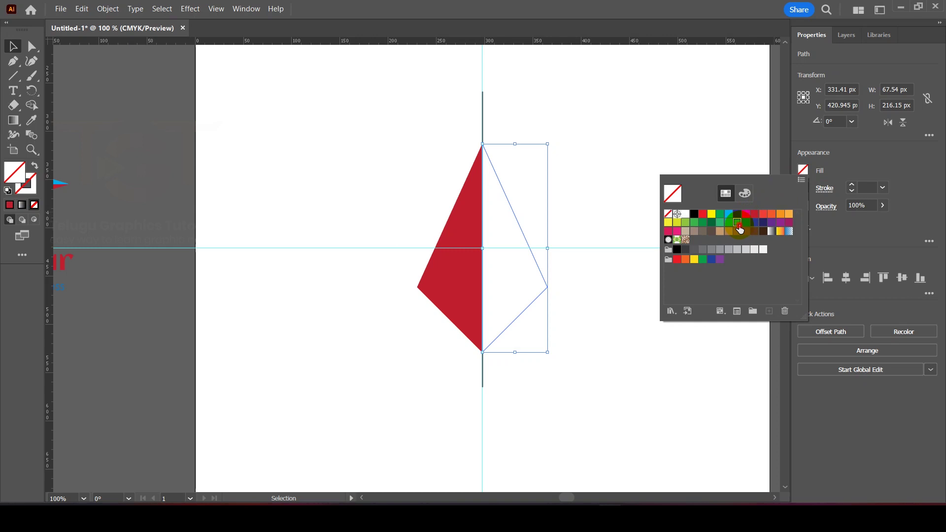
left_click(738, 223)
left_click(635, 155)
Delete the leftover black line segments above and below the kite
left_click_drag(406, 107, 536, 109)
key("Delete")
left_click_drag(443, 365, 561, 377)
key("Delete")
Stretch both kite halves upward to a height of about 263 px and group them
scroll(397, 145, "down", 1)
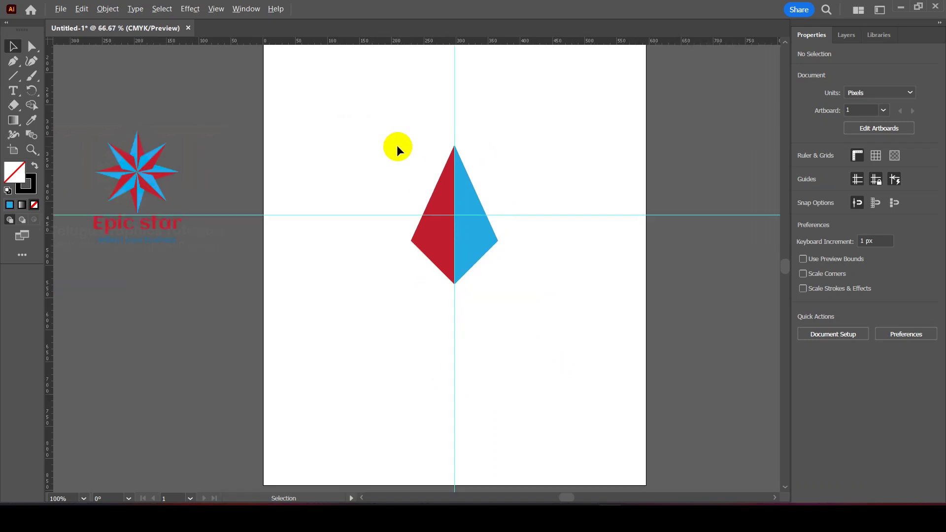
left_click_drag(367, 135, 528, 279)
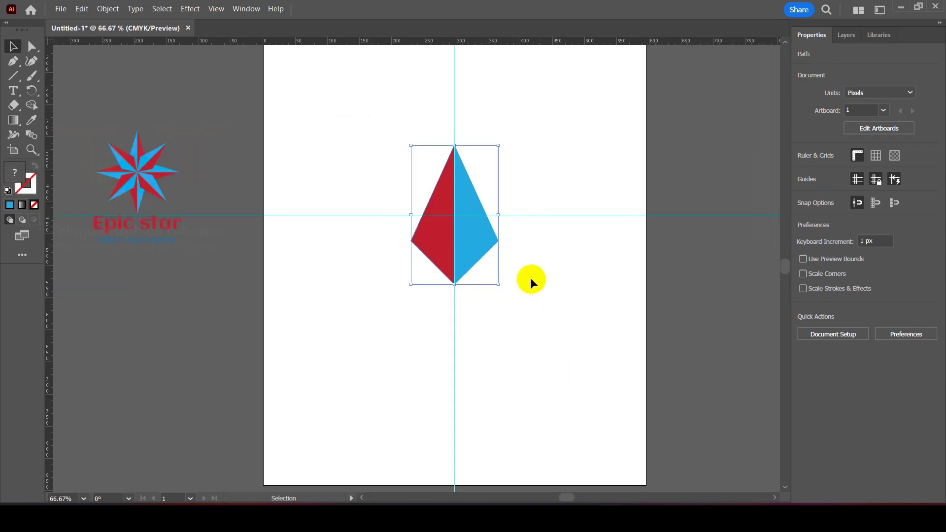
left_click_drag(453, 146, 454, 115)
right_click(451, 147)
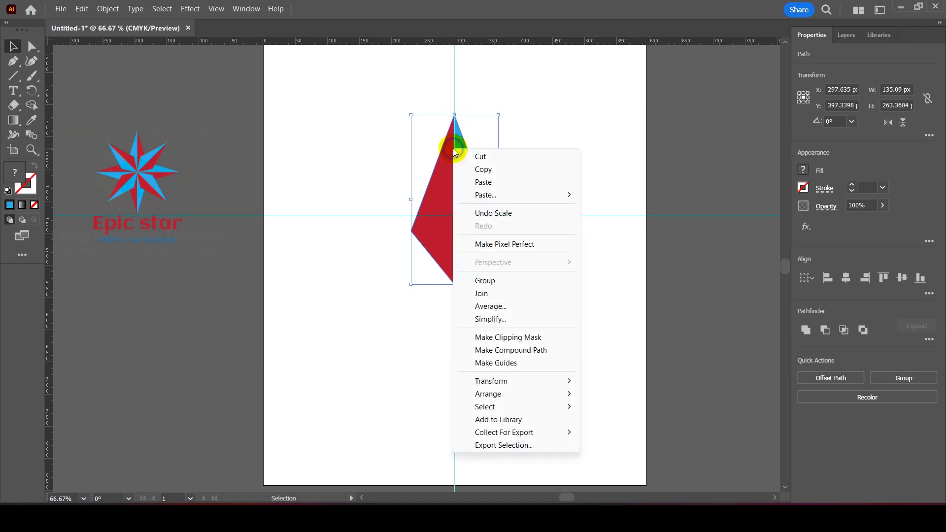
left_click(488, 281)
left_click_drag(473, 245, 535, 207)
key("ctrl+z")
Centre the kite group vertically on the artboard and shrink it proportionally about its centre to about 81 by 159 px
left_click(548, 282)
left_click(477, 215)
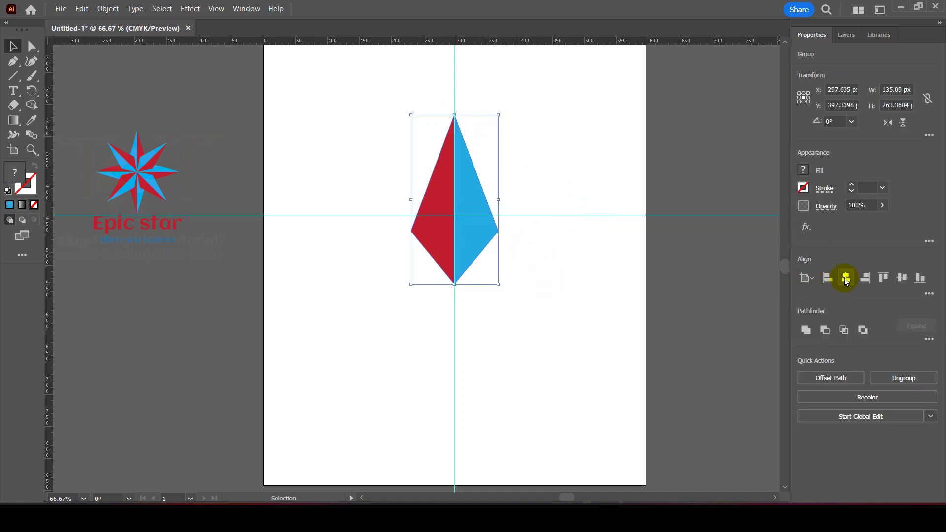
left_click(899, 279)
left_click_drag(499, 132, 482, 164)
left_click(535, 244)
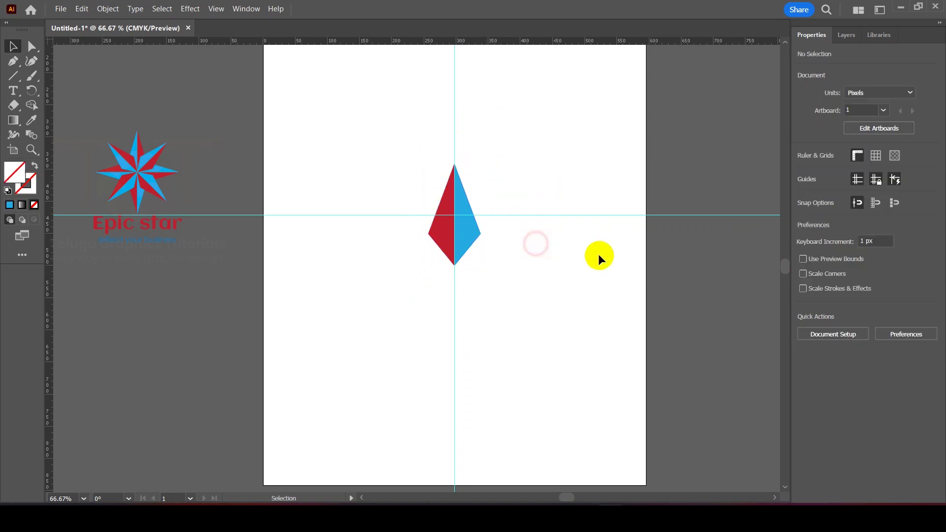
Hide the guides and rotate the kite group 90° clockwise so its long tip points right with the red half on top
right_click(700, 137)
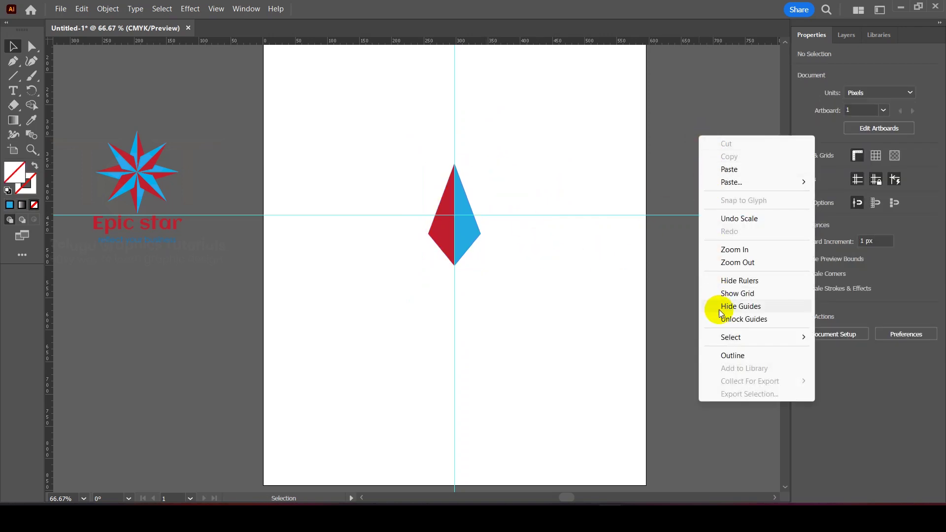
left_click(734, 307)
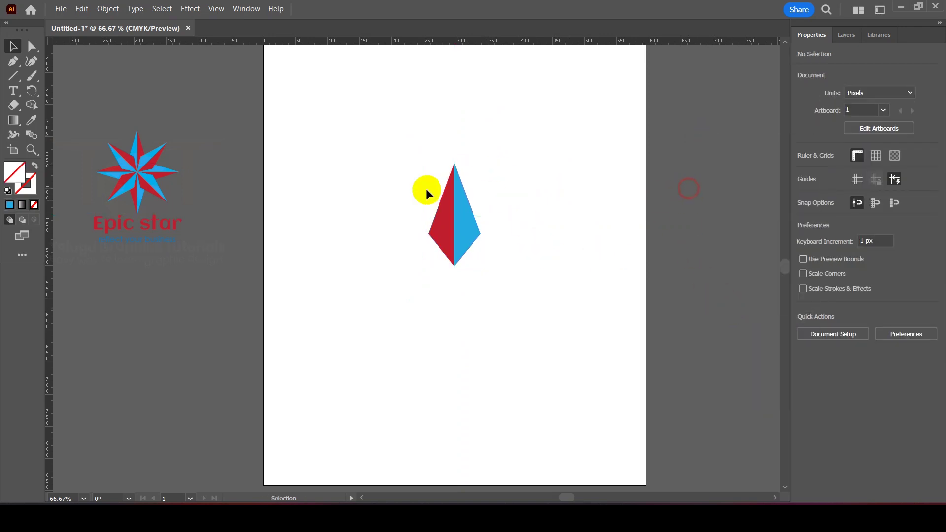
scroll(421, 232, "up", 1)
scroll(424, 262, "down", 2)
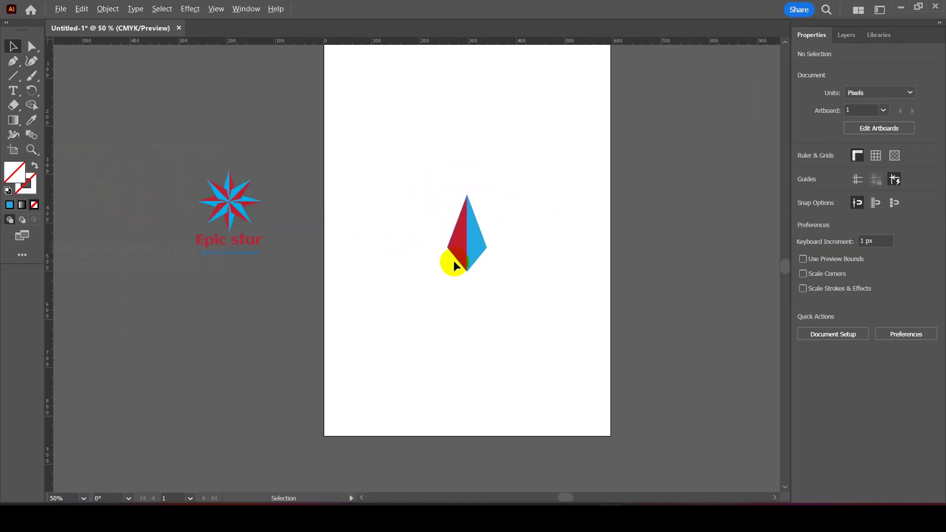
scroll(450, 244, "up", 1)
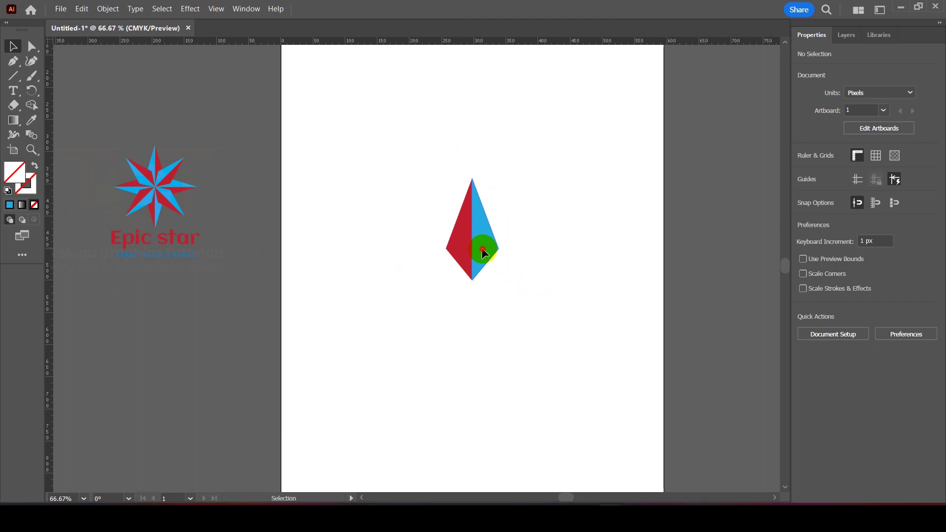
left_click(483, 252)
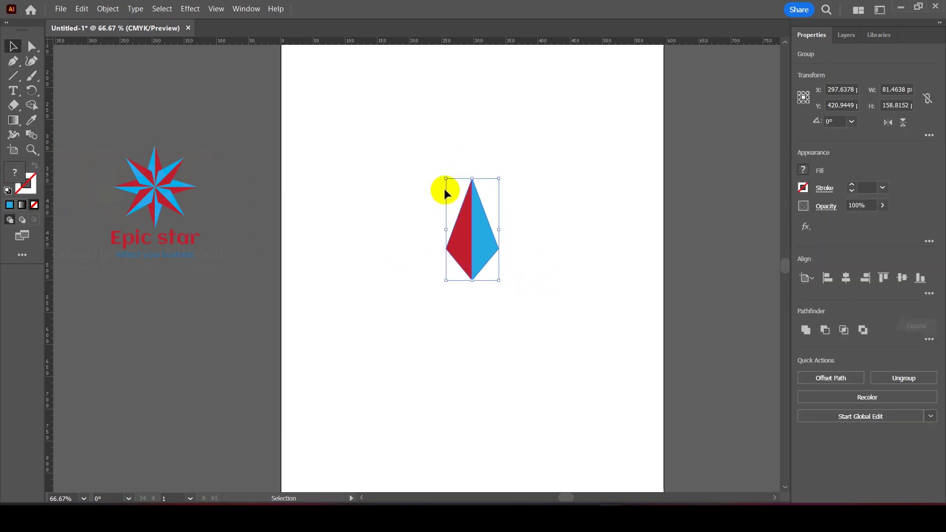
left_click_drag(502, 174, 528, 256)
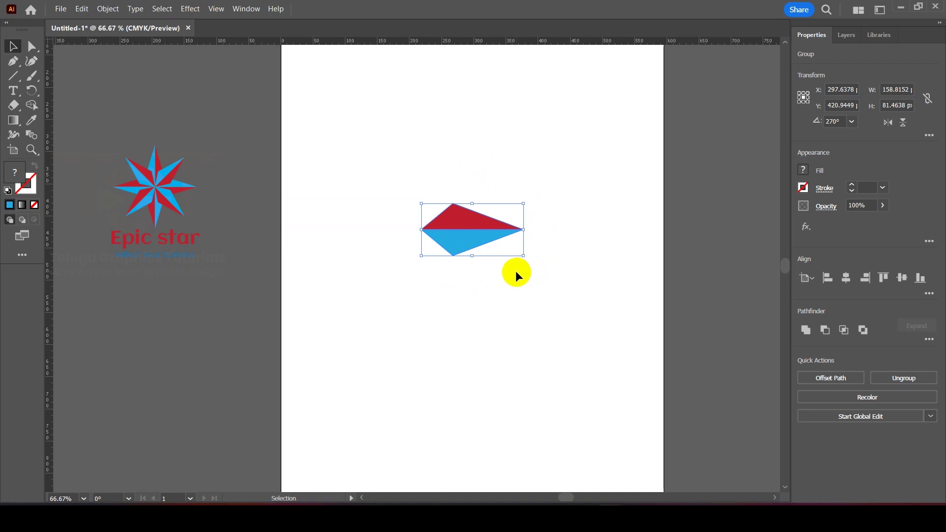
left_click(515, 270)
left_click(487, 236)
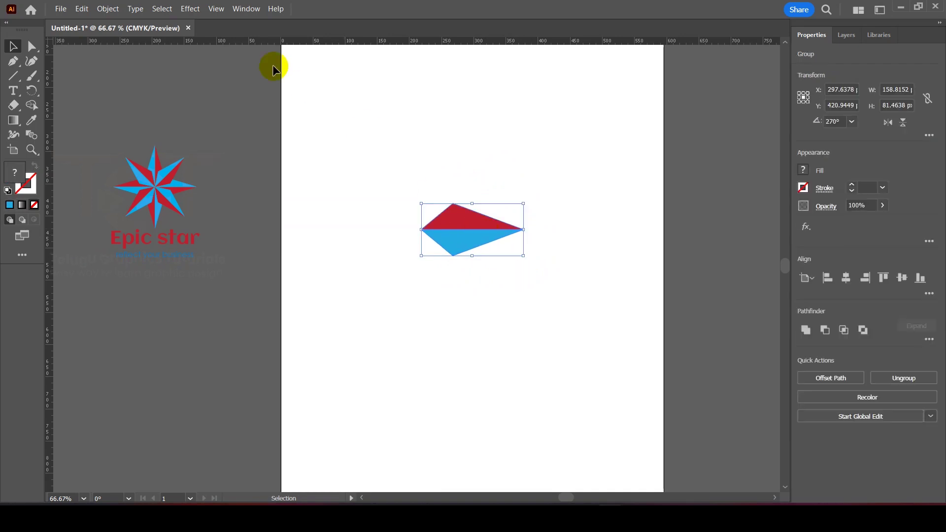
Paste a copy of the kite in front, rotate it 180° and move it left until the two short tips meet
left_click(83, 9)
left_click(114, 70)
left_click(82, 8)
left_click(133, 92)
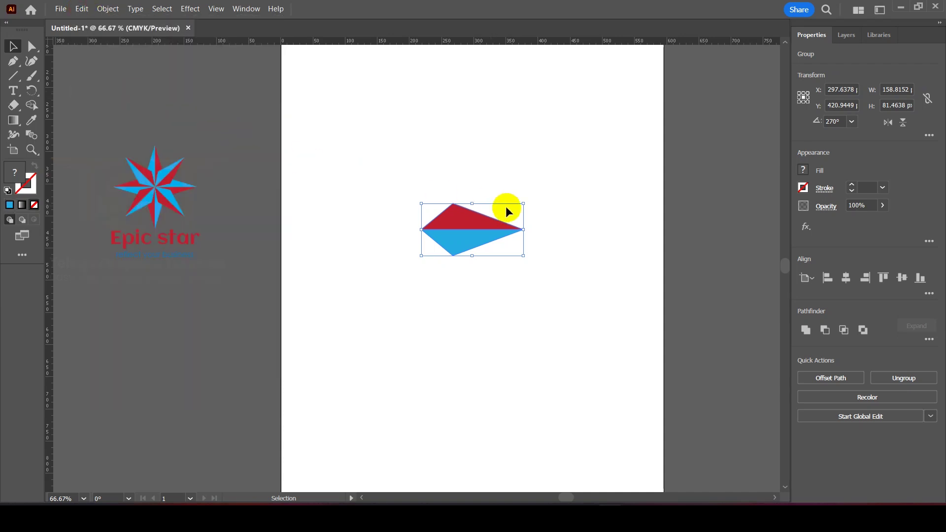
left_click_drag(526, 202, 276, 268)
scroll(433, 236, "up", 8)
scroll(442, 245, "down", 2)
scroll(442, 245, "down", 4)
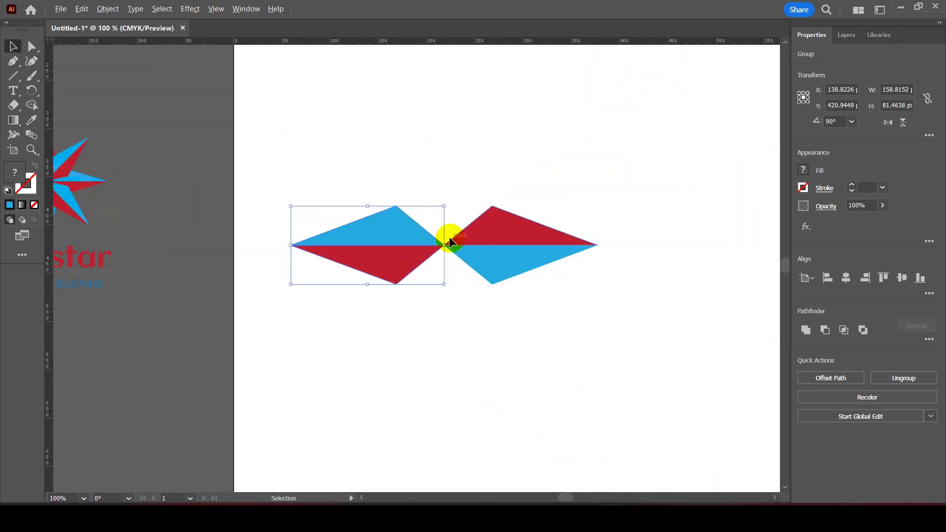
Group the two opposing kites and centre the group horizontally and vertically on the artboard
left_click_drag(398, 168, 491, 313)
right_click(498, 232)
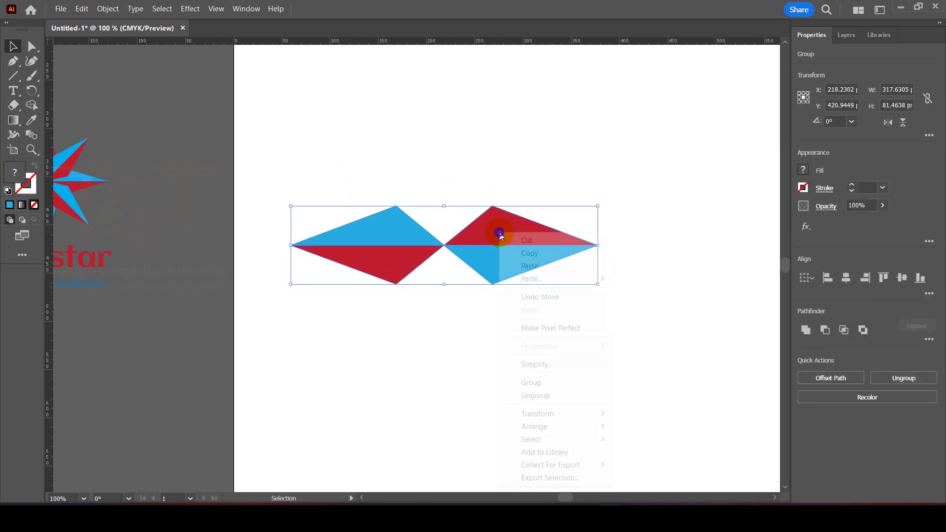
left_click(545, 382)
scroll(540, 351, "down", 2)
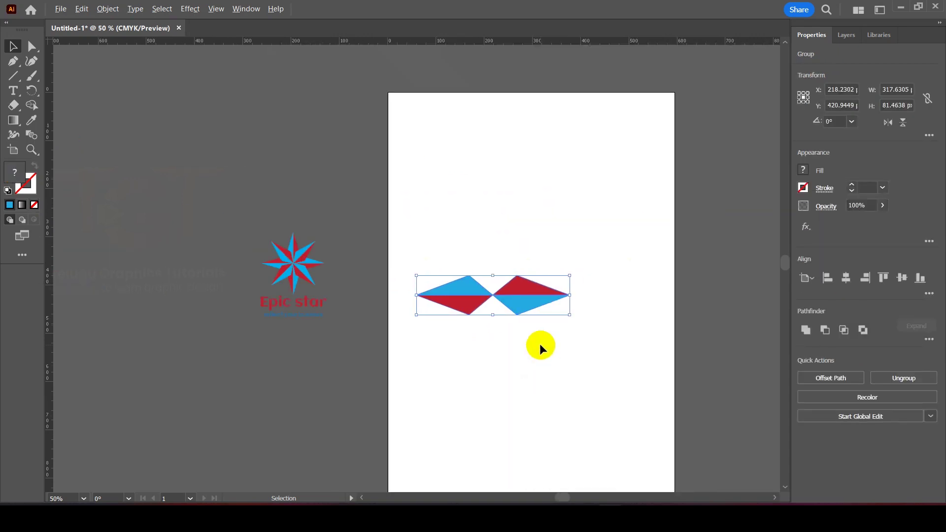
left_click(846, 277)
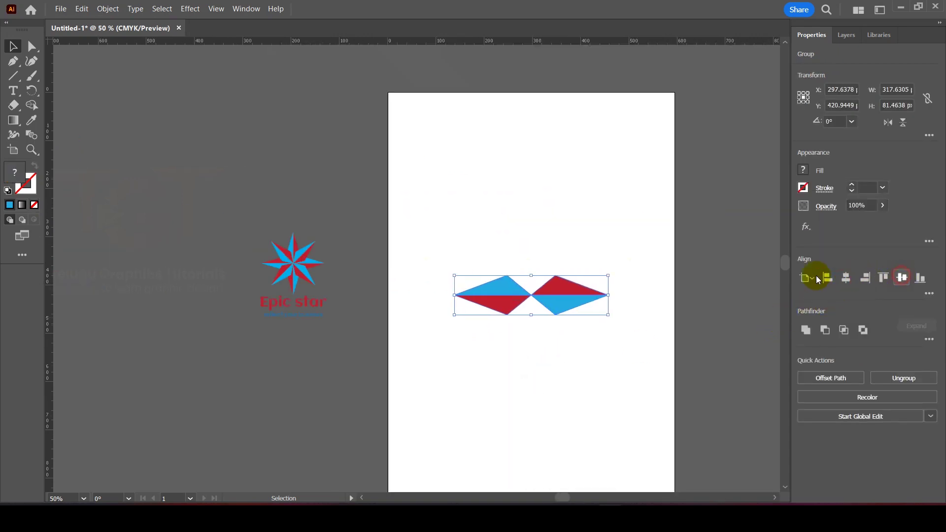
left_click(521, 223)
Copy the kite pair, paste it in front and rotate the copy 90° to form a four-pointed star
left_click(499, 278)
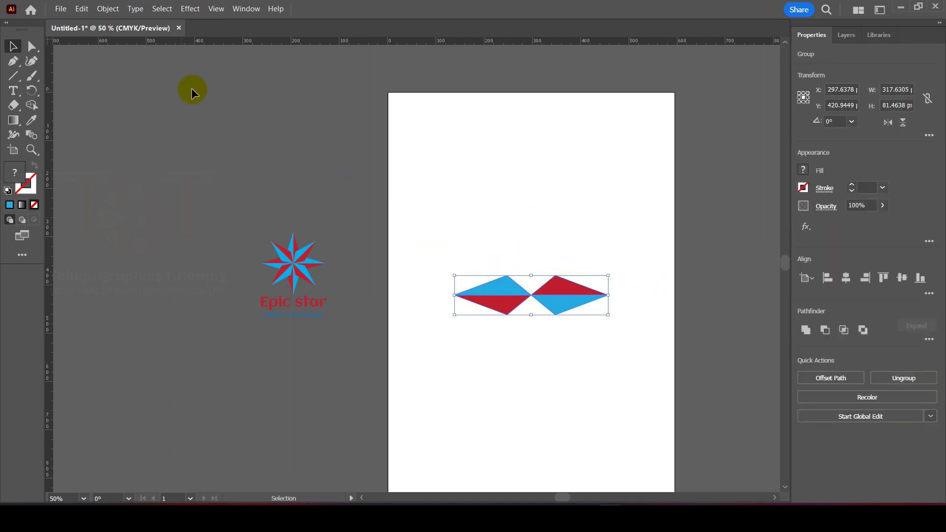
left_click(81, 8)
left_click(99, 62)
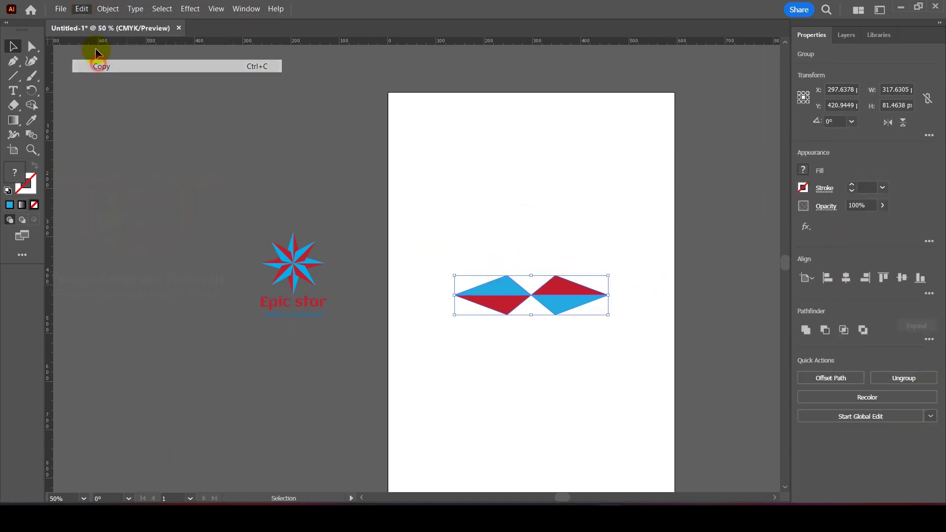
left_click(81, 8)
left_click(123, 90)
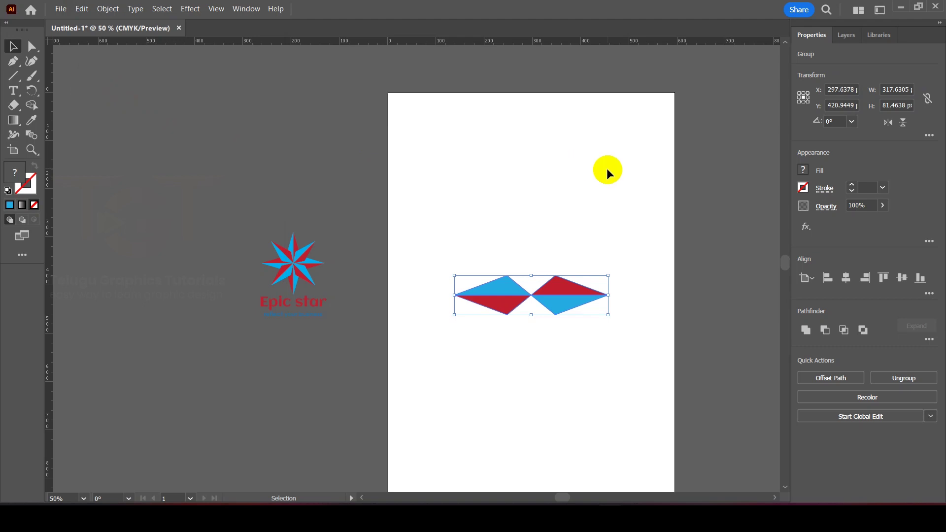
left_click_drag(614, 270, 552, 360)
left_click(592, 222)
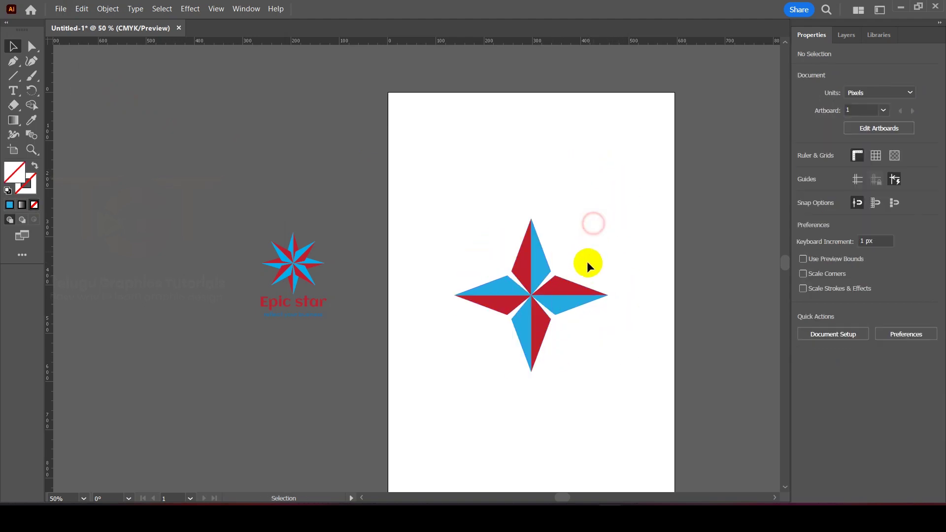
Select the horizontal and vertical kite pairs and group them into one four-pointed star
scroll(586, 264, "up", 1)
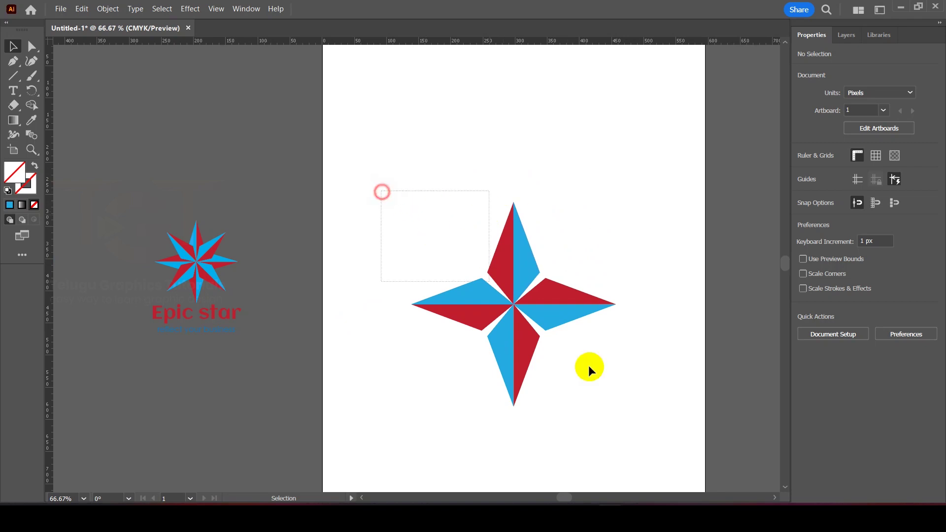
left_click_drag(590, 368, 606, 361)
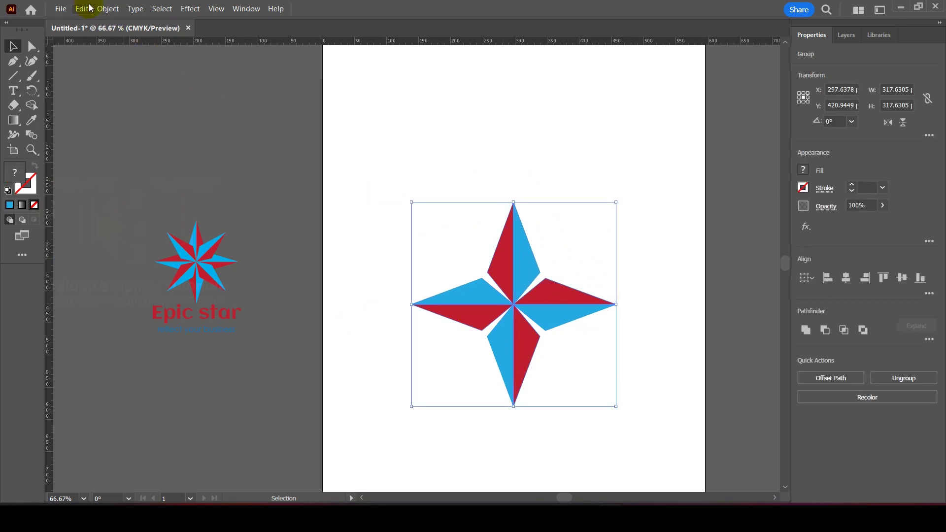
right_click(510, 270)
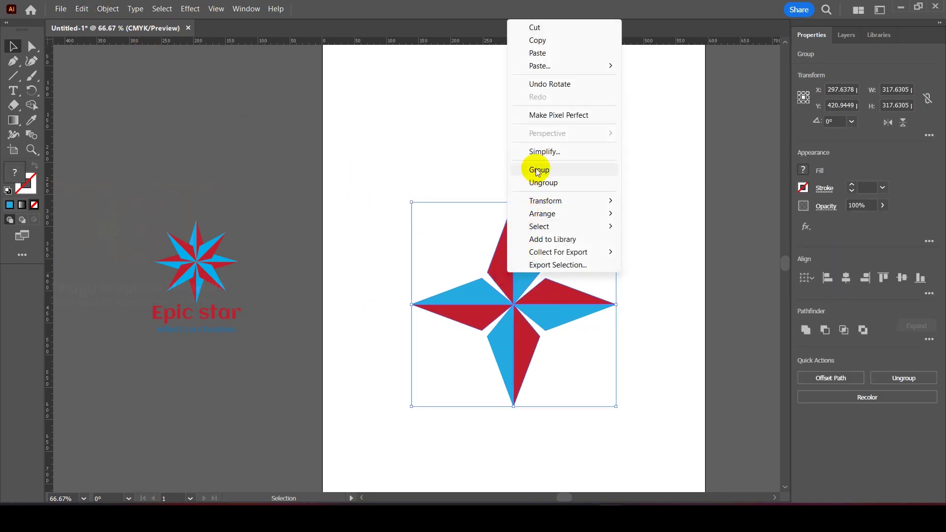
left_click(538, 171)
left_click(495, 158)
Copy the four-pointed star, paste it in front and rotate the copy 45° to form an eight-pointed star
left_click(520, 255)
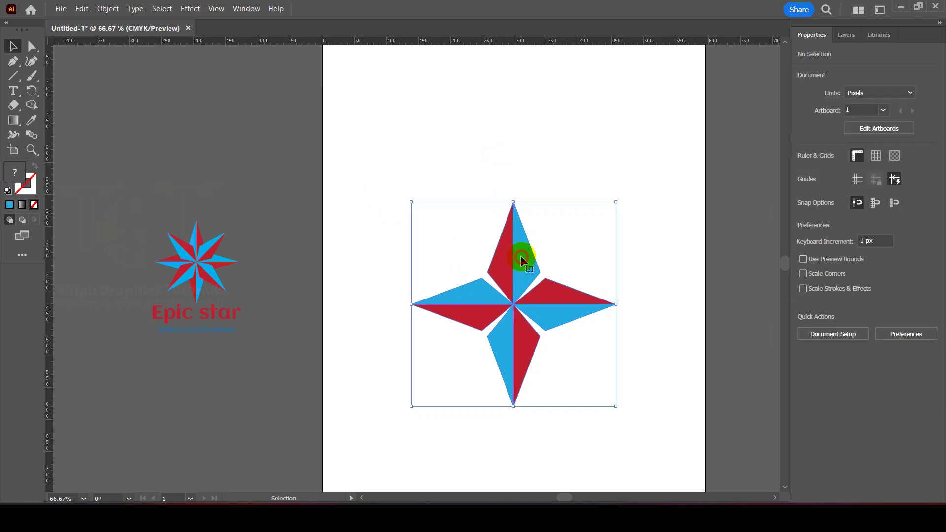
left_click(81, 9)
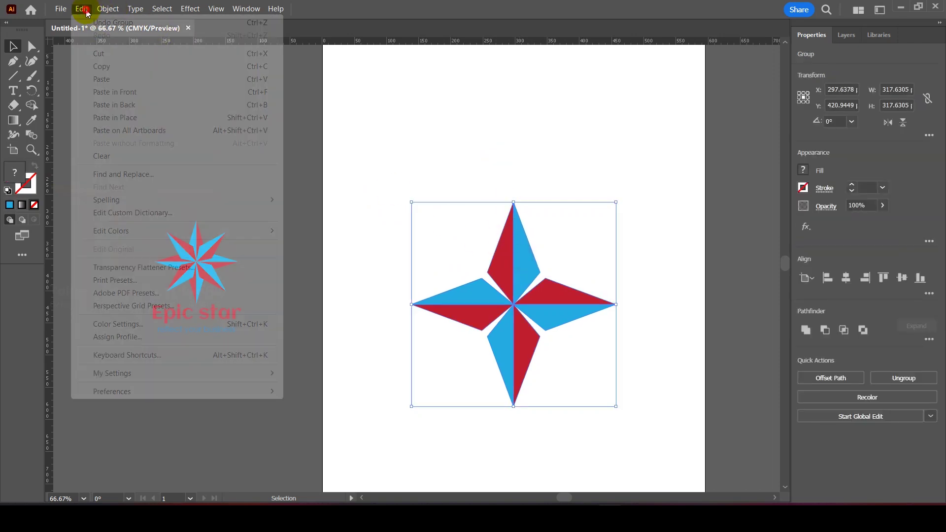
left_click(99, 66)
left_click(82, 9)
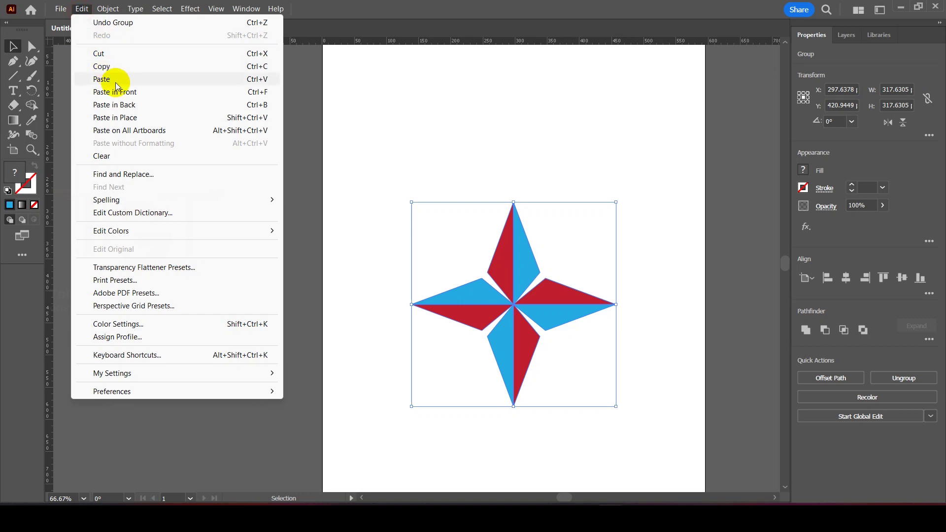
left_click(118, 91)
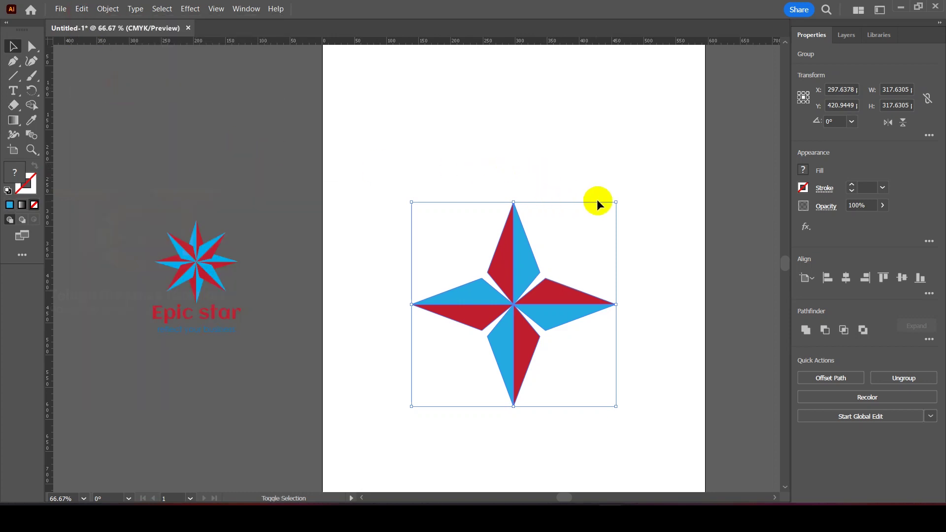
left_click_drag(613, 196, 655, 251)
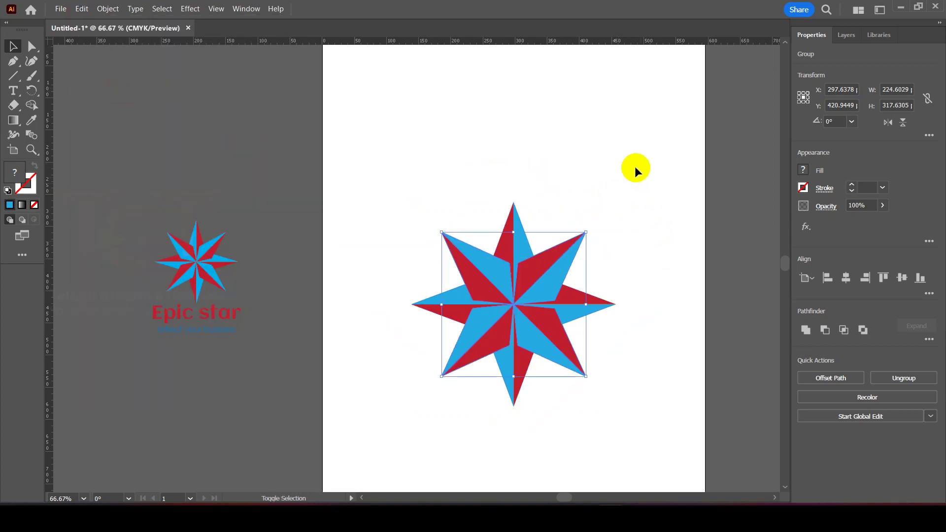
left_click(622, 144)
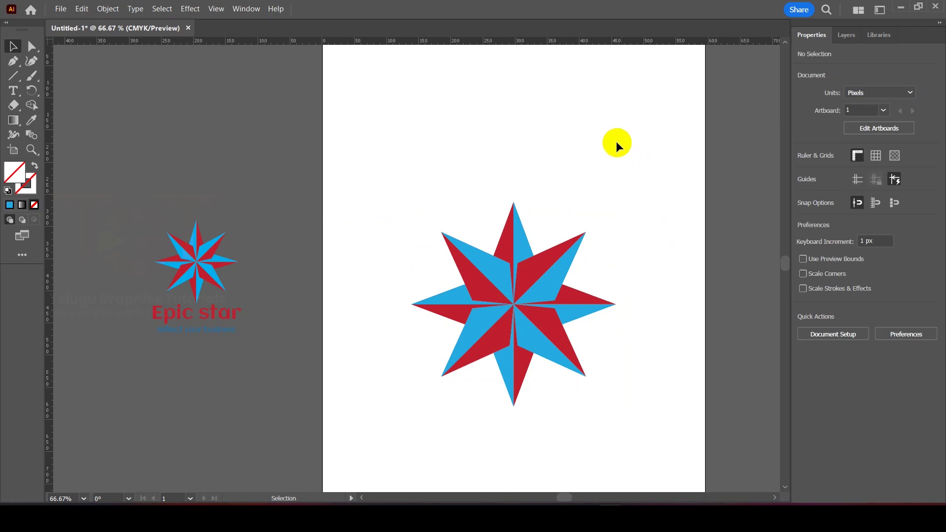
Group the two four-pointed stars into one eight-pointed star and move it up into the artboard's upper half
scroll(608, 142, "down", 1)
left_click_drag(444, 160, 597, 342)
right_click(542, 253)
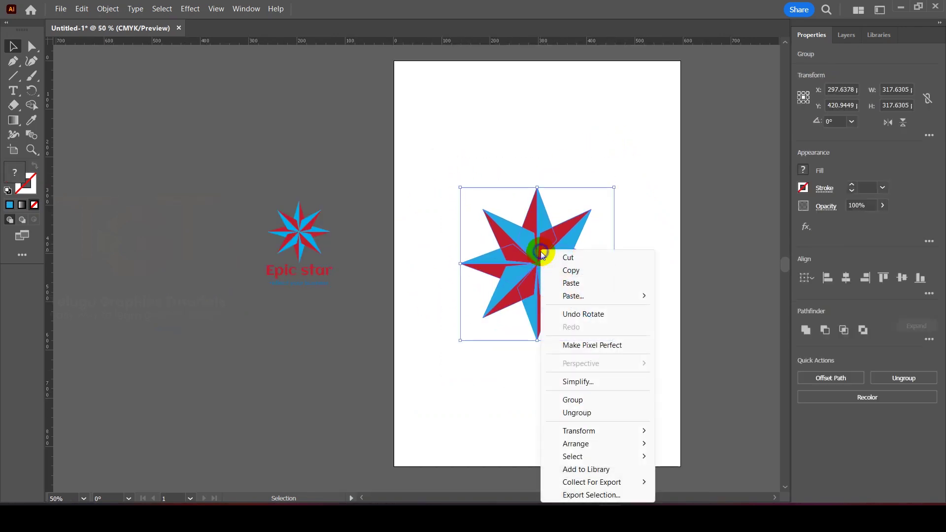
left_click(587, 400)
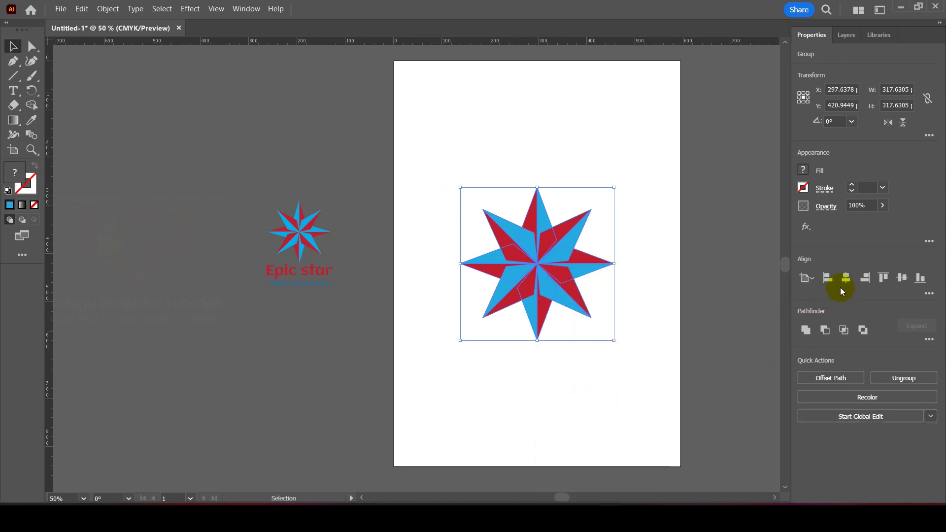
left_click_drag(552, 278, 550, 215)
left_click(500, 322)
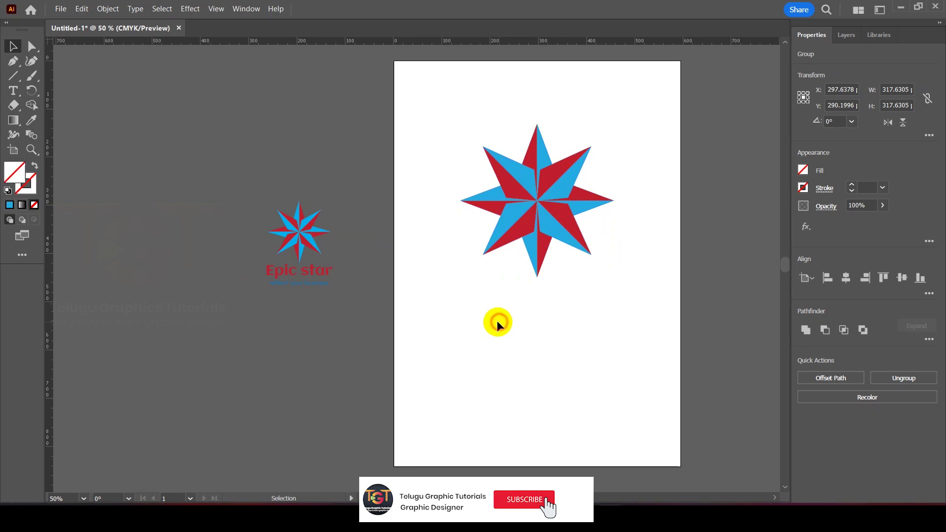
Add the title text "Epic Strar" below the star
left_click(13, 91)
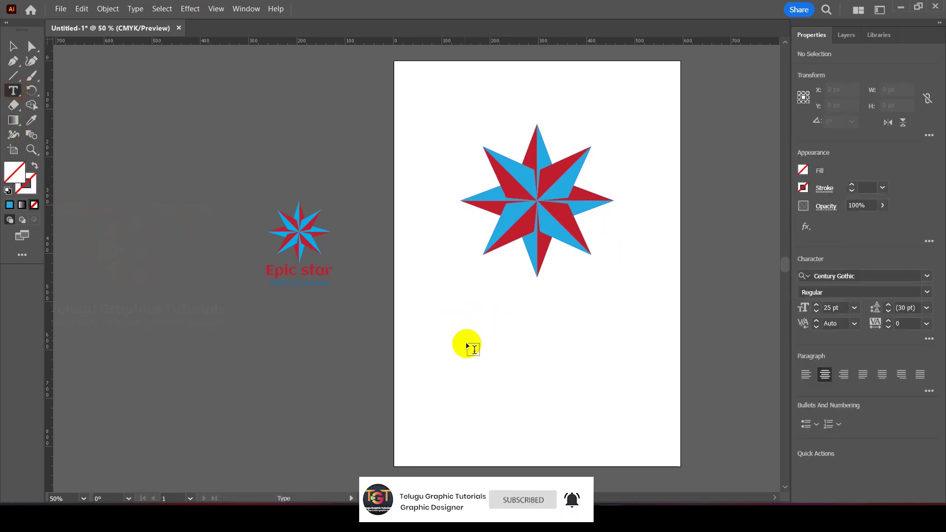
left_click(476, 327)
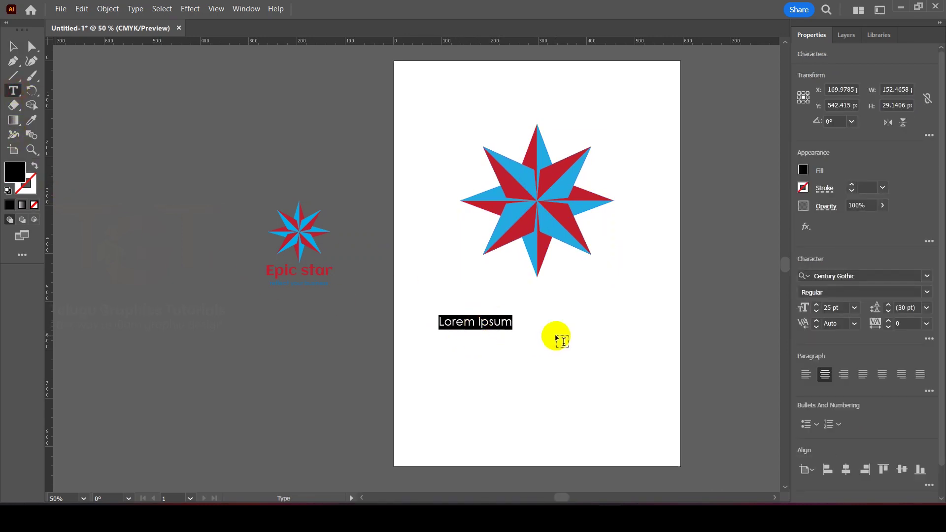
type("Epic Strar")
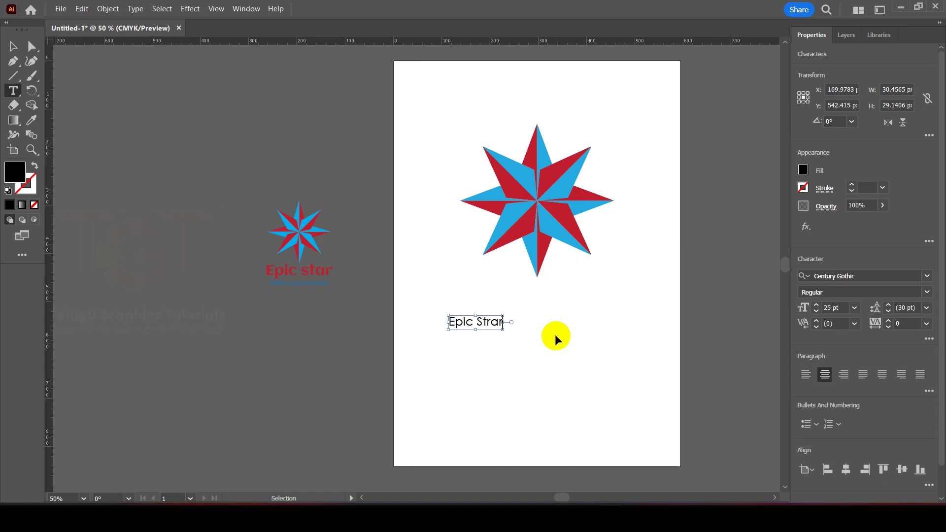
Set the title's font to Aclonica Regular and fill it with the star's dark red swatch
key("ctrl+a")
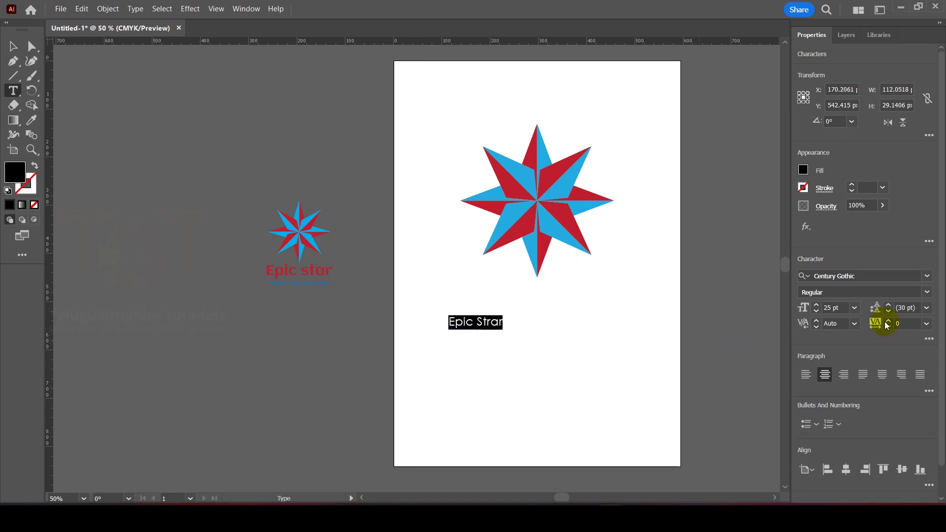
left_click(926, 276)
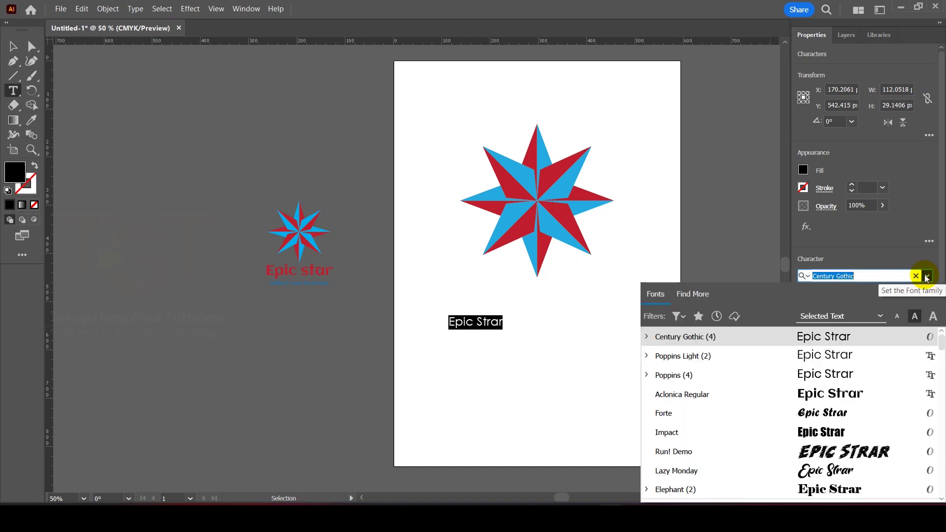
left_click(832, 394)
left_click(803, 170)
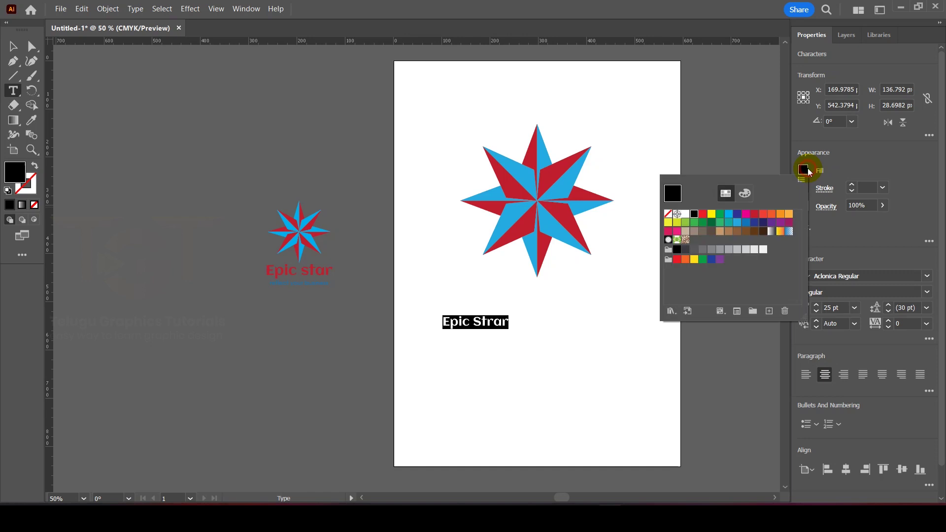
left_click(752, 215)
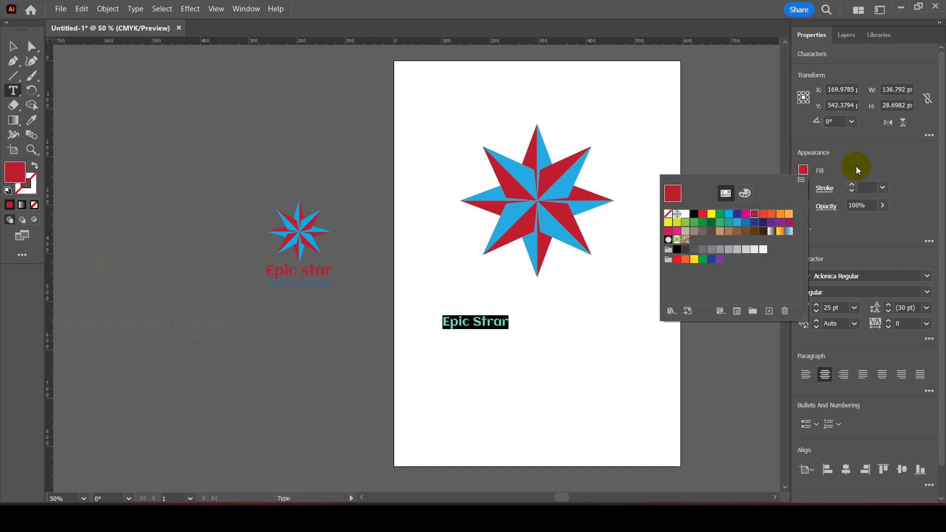
Centre the title horizontally on the artboard, enlarge it to 50 pt and move it up close beneath the star
left_click(14, 47)
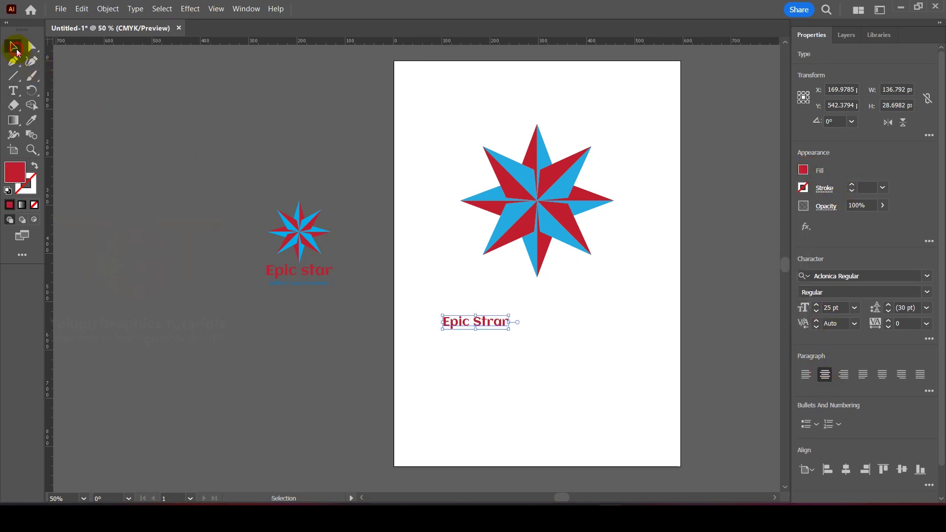
left_click(846, 471)
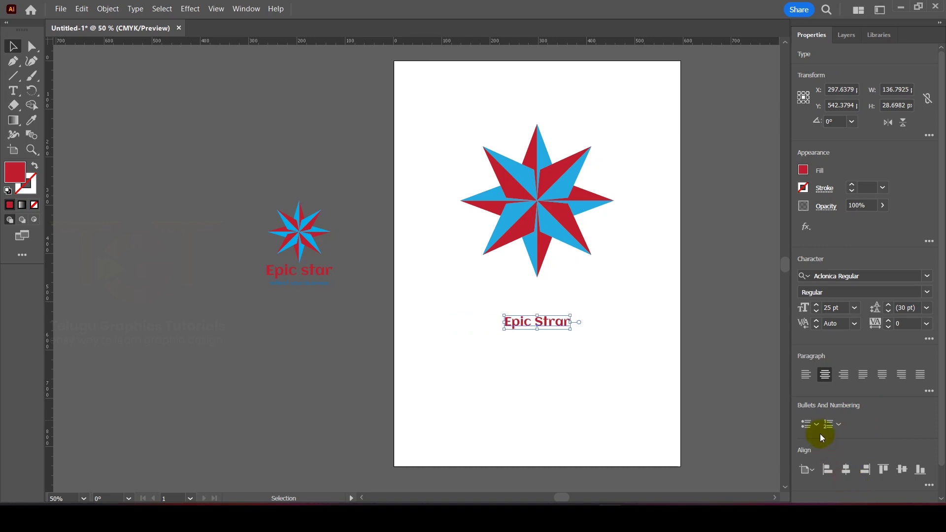
left_click(816, 307)
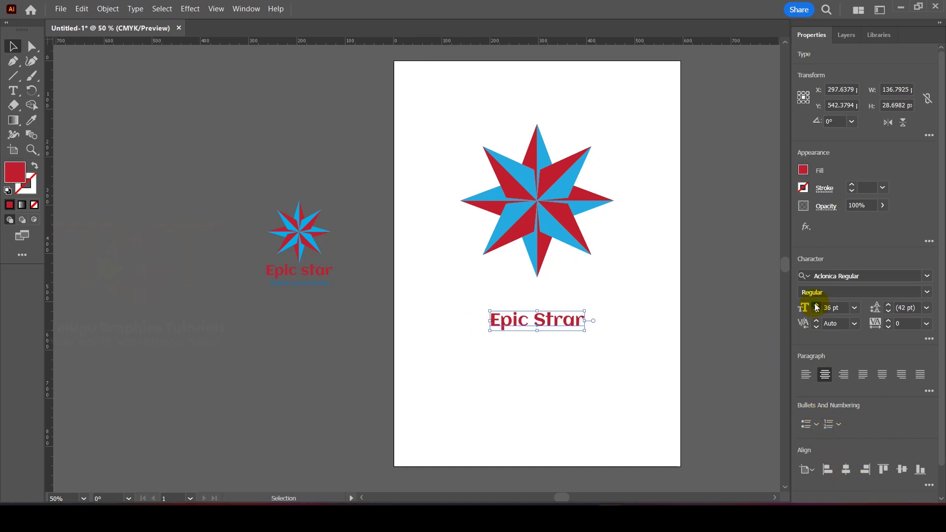
left_click(816, 305)
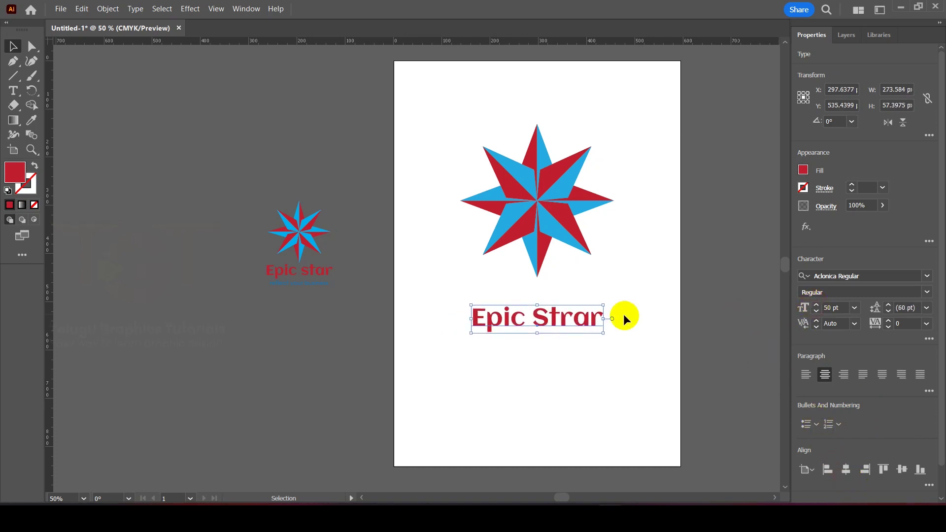
left_click_drag(555, 321, 559, 301)
left_click(553, 321)
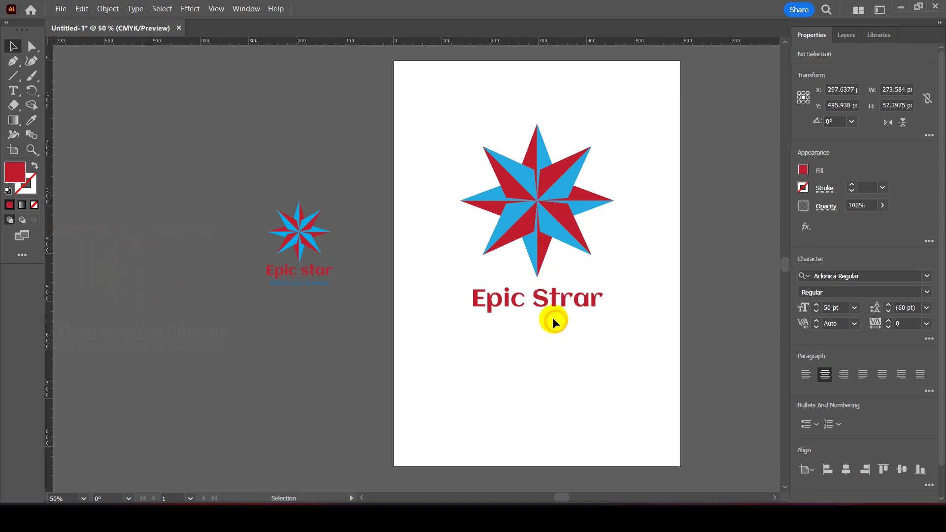
Duplicate the title directly below itself and replace the copy's text with "reflect your business"
scroll(553, 321, "up", 1)
left_click(539, 302)
left_click_drag(539, 302, 535, 329)
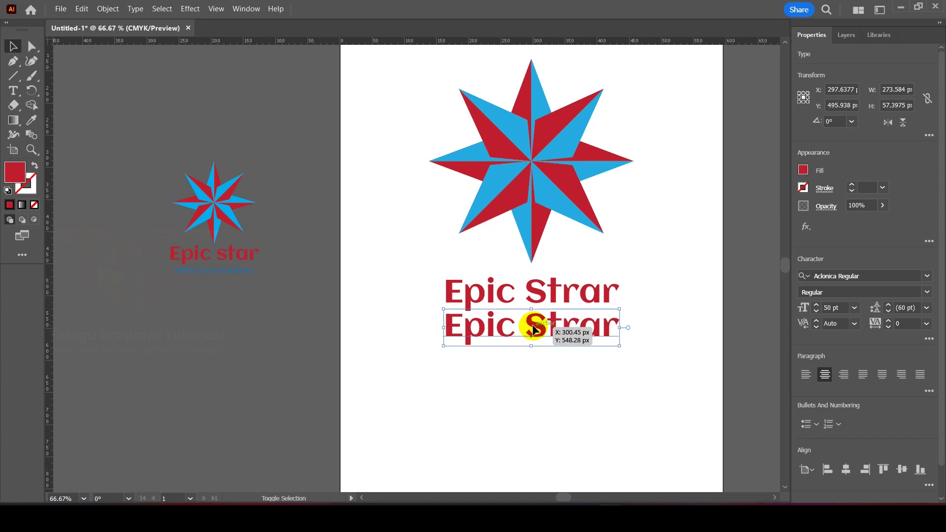
double_click(534, 329)
key("ctrl+a")
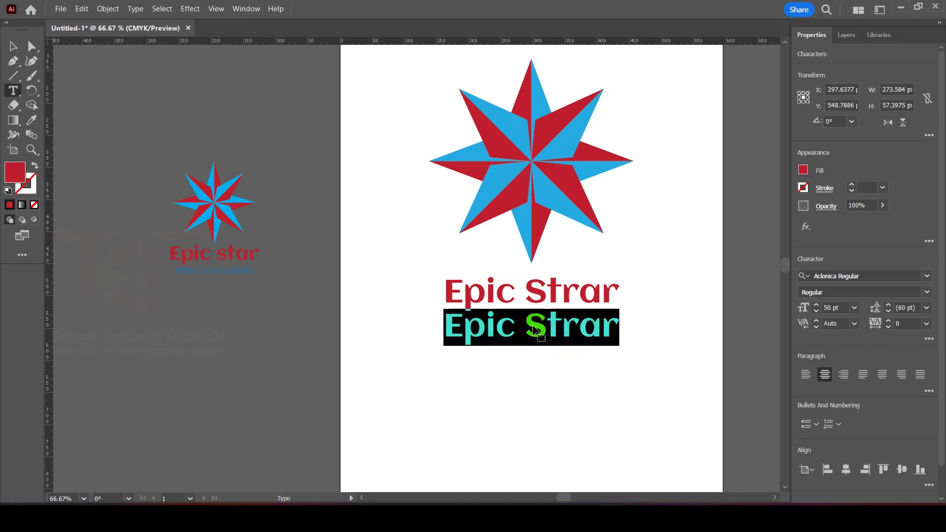
type("reflect your business")
Format the tagline in Century Gothic at 20 pt with tracking of 200
key("ctrl+a")
left_click(865, 275)
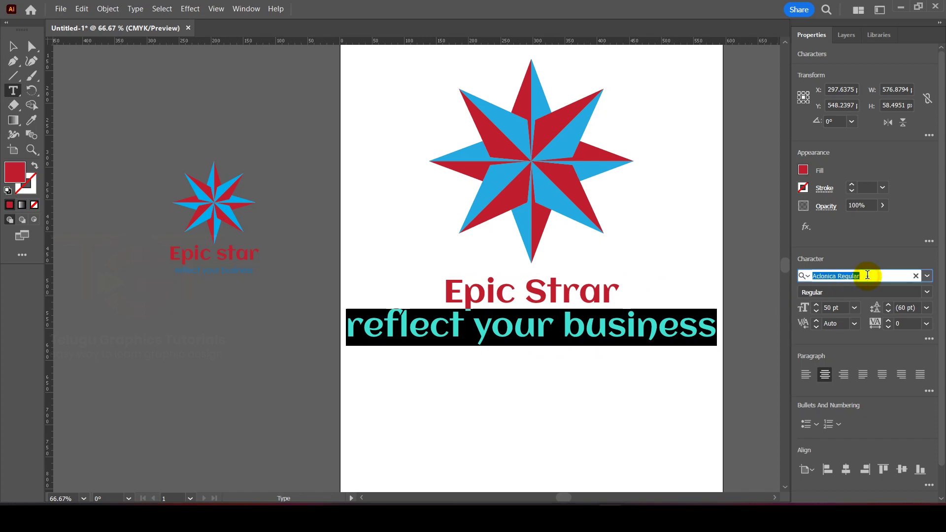
type("centu")
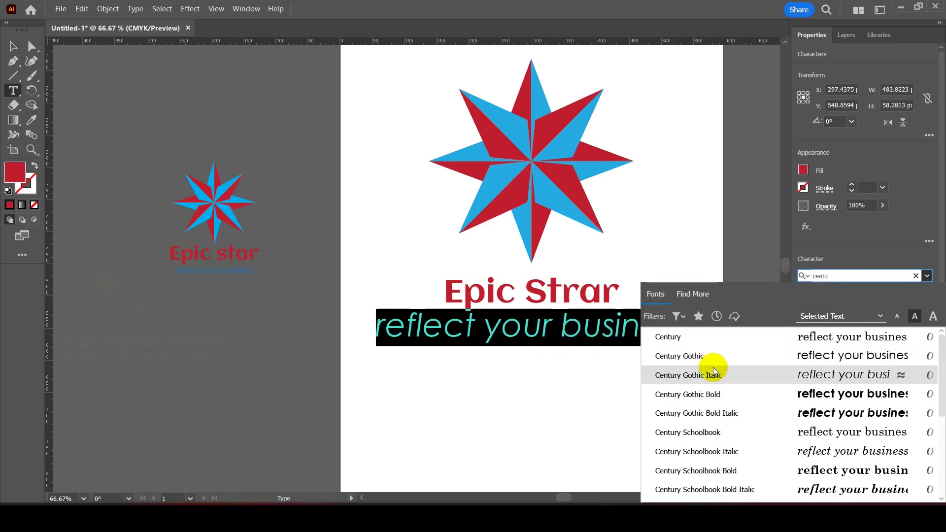
left_click(712, 357)
type("20pt")
key("Return")
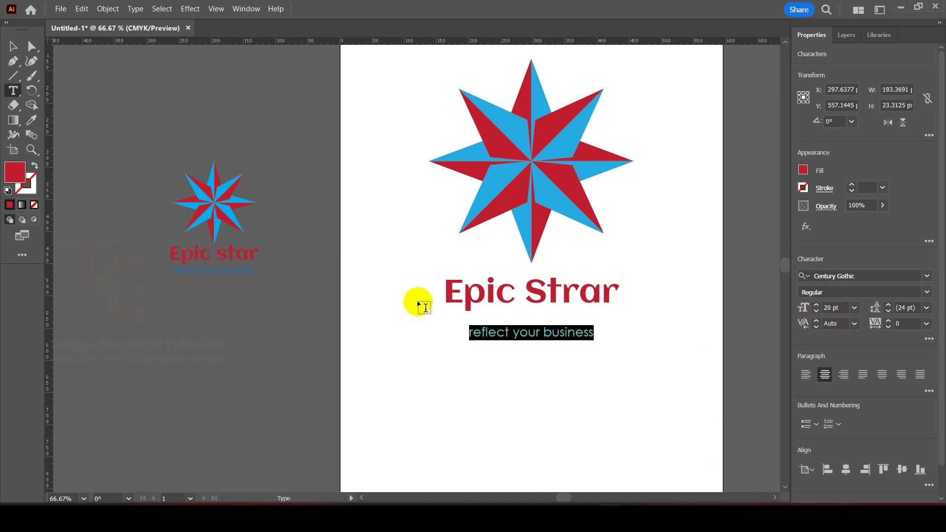
left_click(900, 323)
type("200")
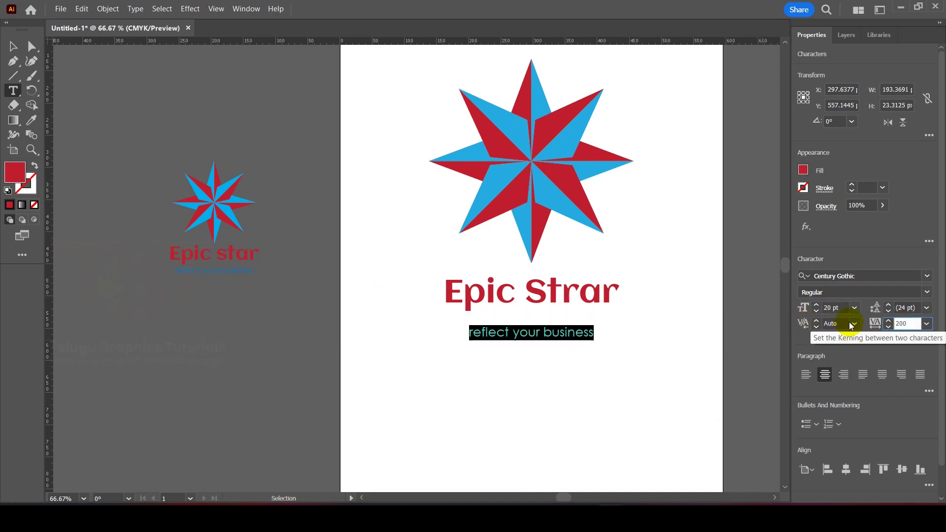
key("Return")
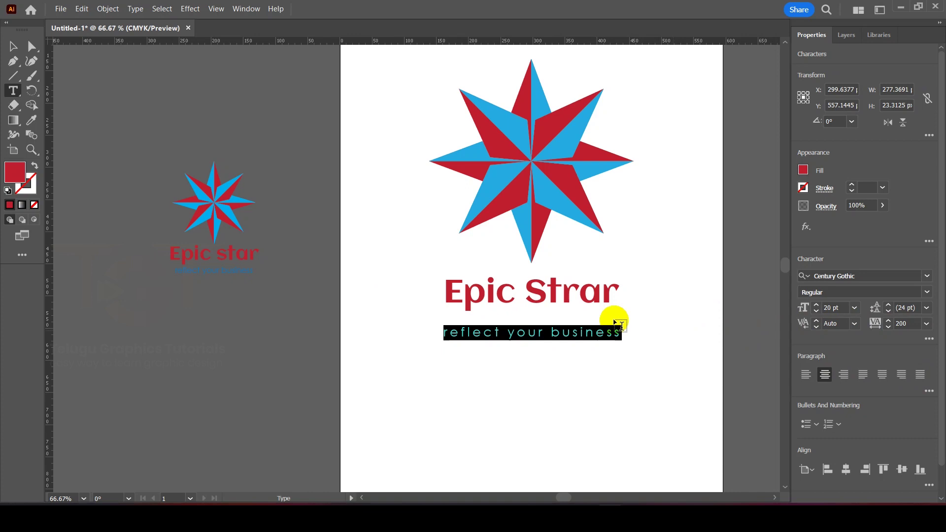
Fill the tagline with the star's light blue swatch and move it up closer to the title
left_click(13, 46)
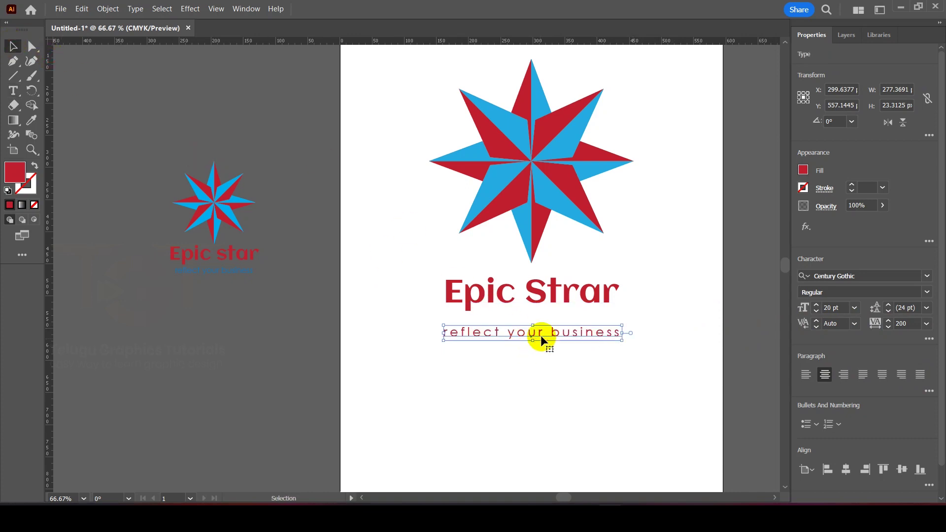
left_click(803, 170)
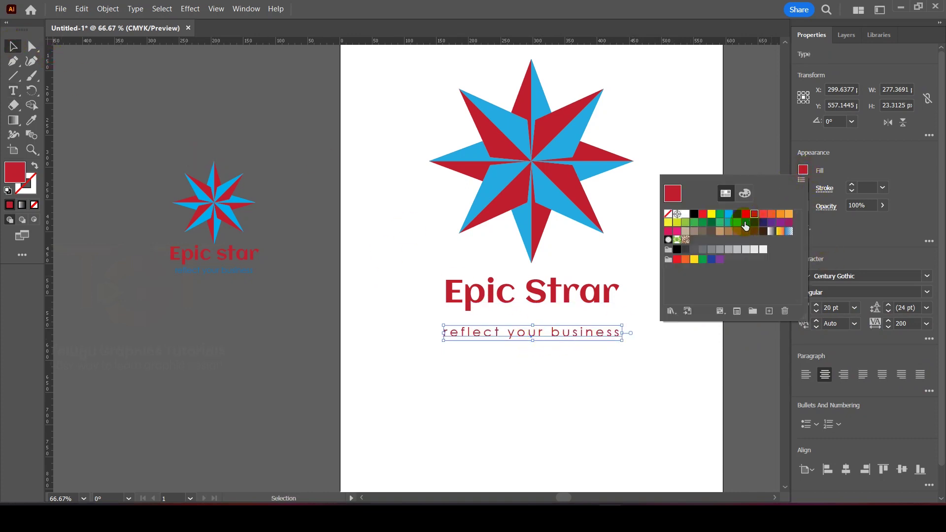
left_click(729, 214)
left_click(646, 363)
scroll(542, 354, "up", 2)
left_click_drag(536, 293, 536, 279)
scroll(511, 320, "down", 3)
scroll(510, 384, "down", 1)
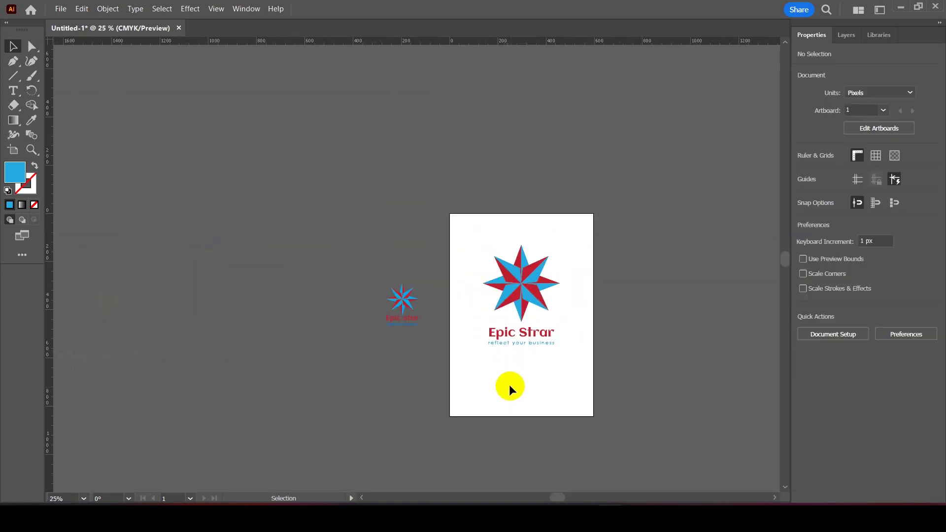
Draw a rectangle covering the whole artboard and fill it with black
left_click_drag(13, 79, 54, 79)
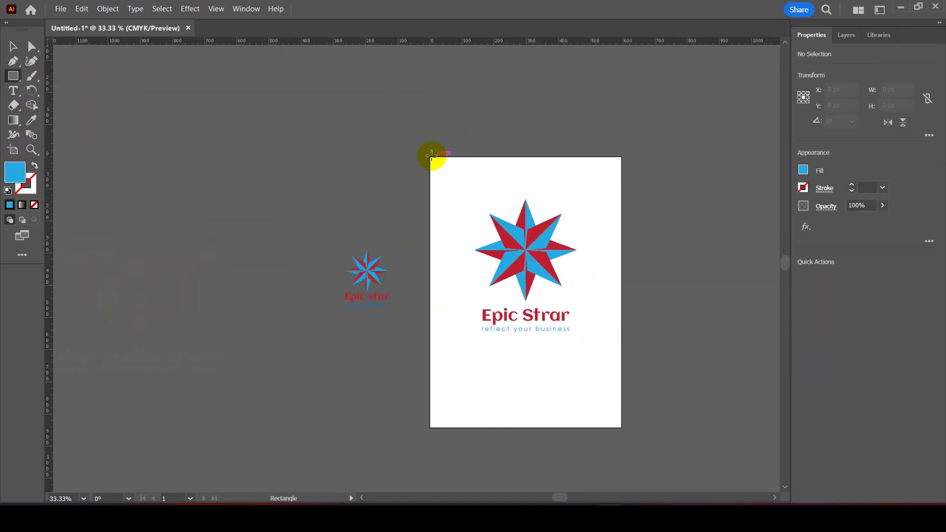
left_click_drag(430, 157, 622, 427)
left_click(803, 169)
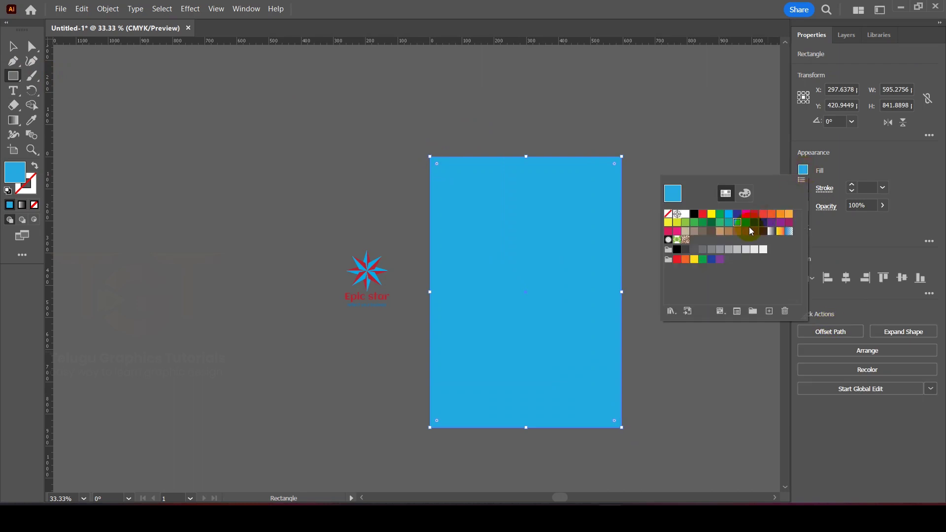
left_click(678, 250)
Send the black rectangle to the back, behind the star and text, and deselect it
right_click(482, 168)
mouse_move(522, 443)
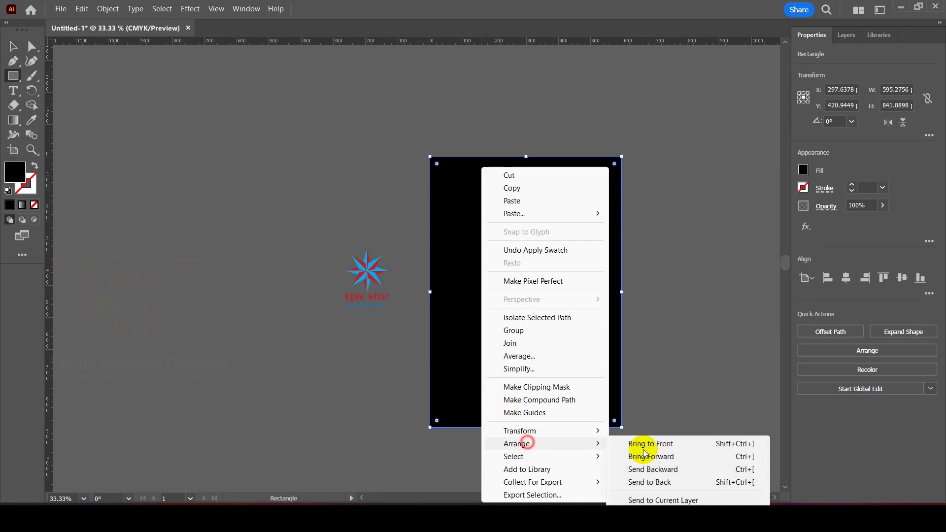
left_click(680, 481)
left_click(14, 48)
left_click(93, 94)
scroll(551, 337, "up", 2)
scroll(550, 338, "down", 2)
scroll(546, 336, "down", 1)
scroll(507, 258, "up", 1)
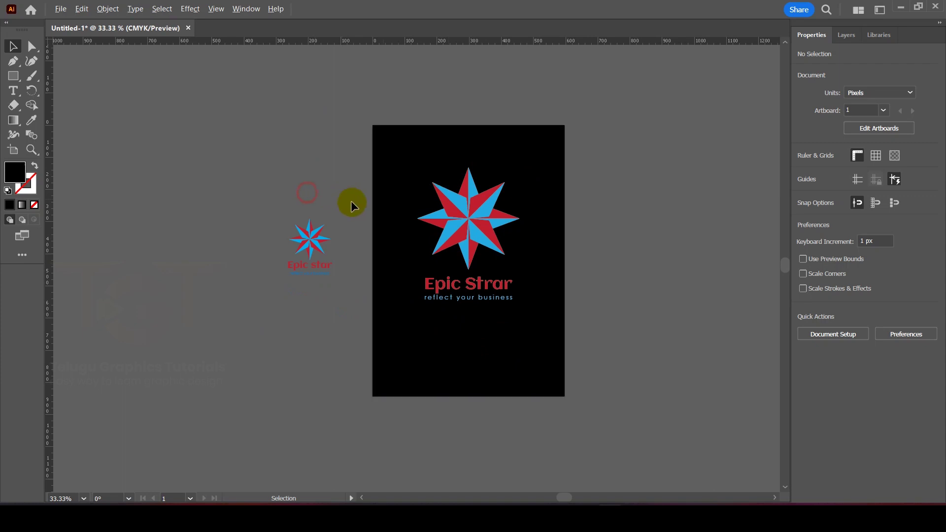
scroll(351, 200, "up", 1)
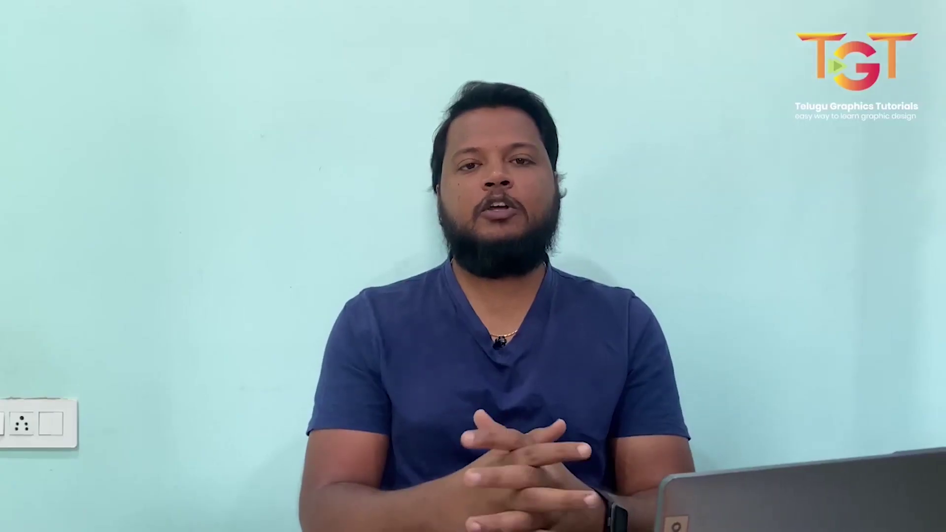